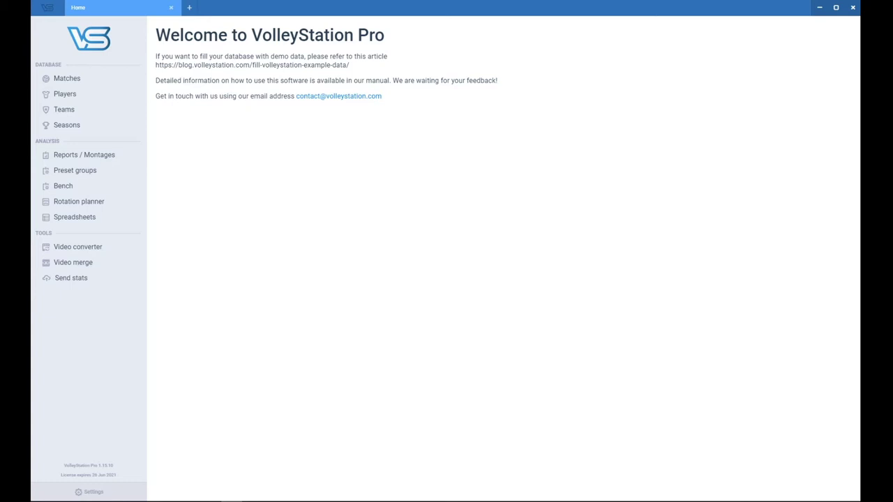
Show the Seasons list with NCAA 2020 and NCAA 2020 Practice and their dates
left_click(85, 129)
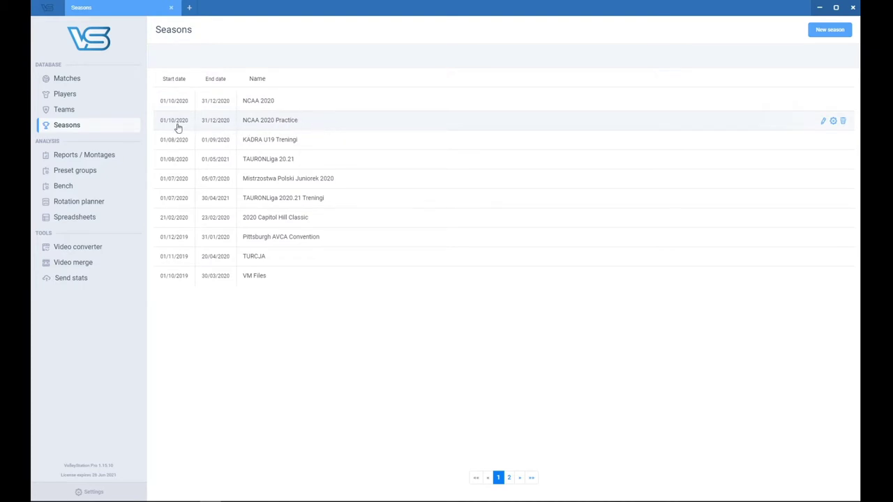
Import '12 University of Central Florida.SQ' from FEMALE-Collegiate-Indoor > AAC into the season's teams
left_click(58, 111)
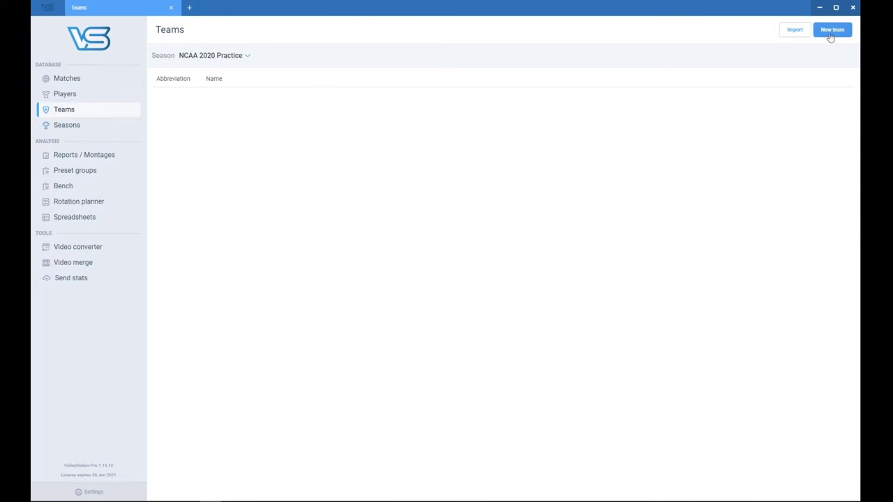
left_click(796, 31)
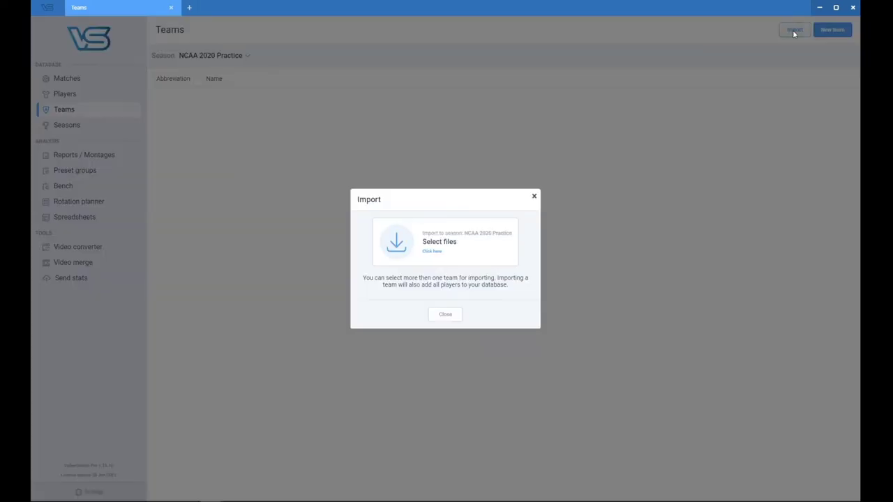
left_click(454, 243)
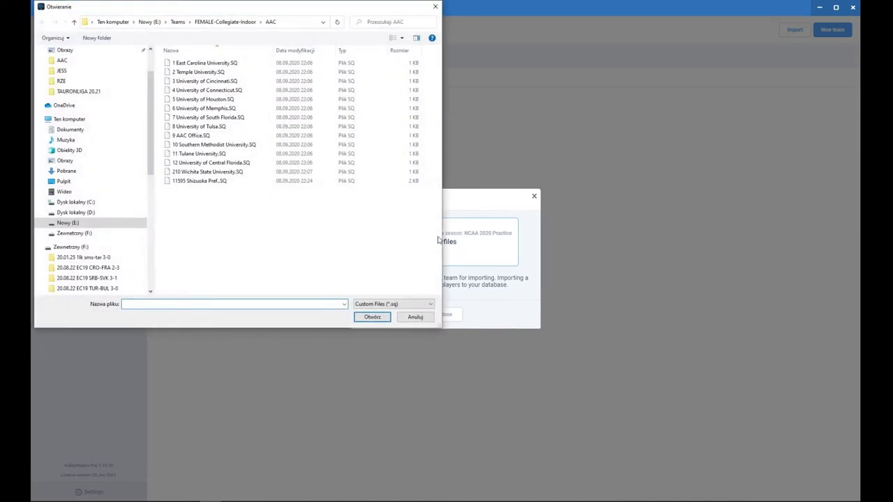
left_click(211, 28)
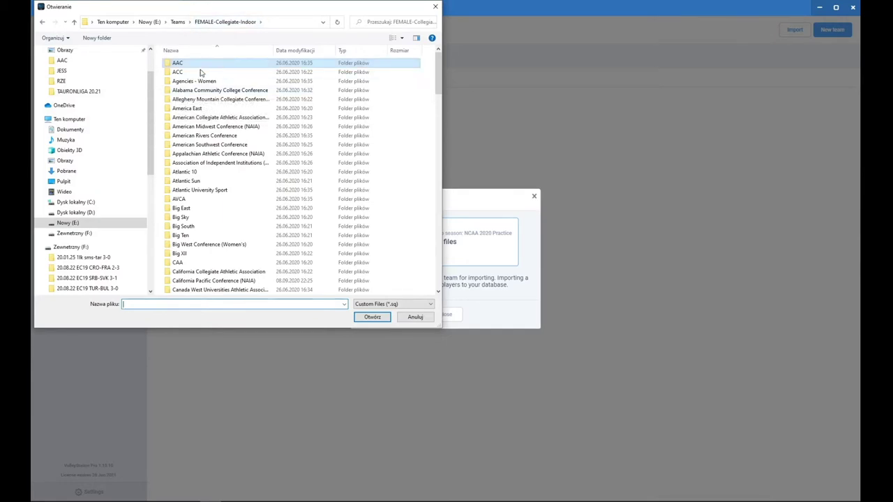
scroll(209, 118, "down", 4)
scroll(214, 133, "up", 5)
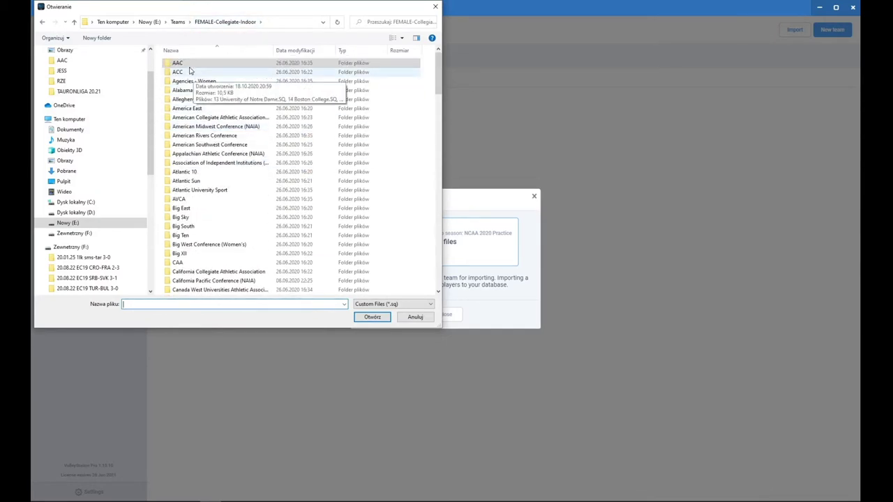
double_click(178, 63)
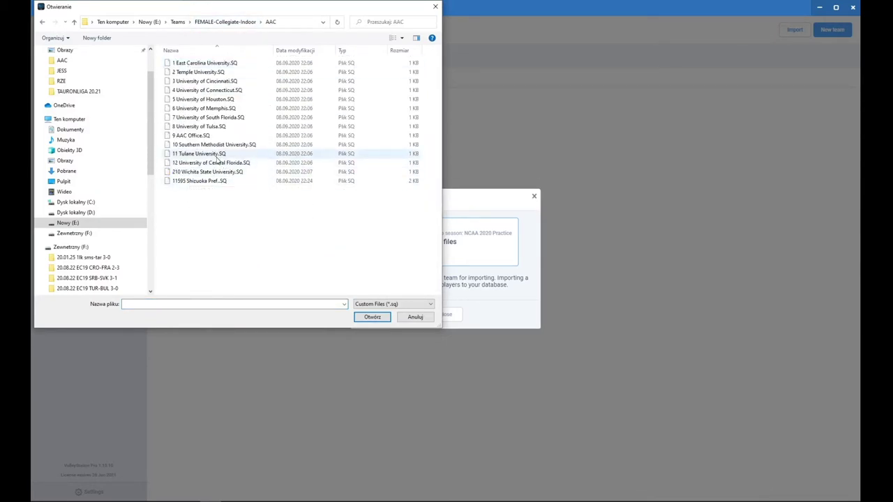
double_click(218, 163)
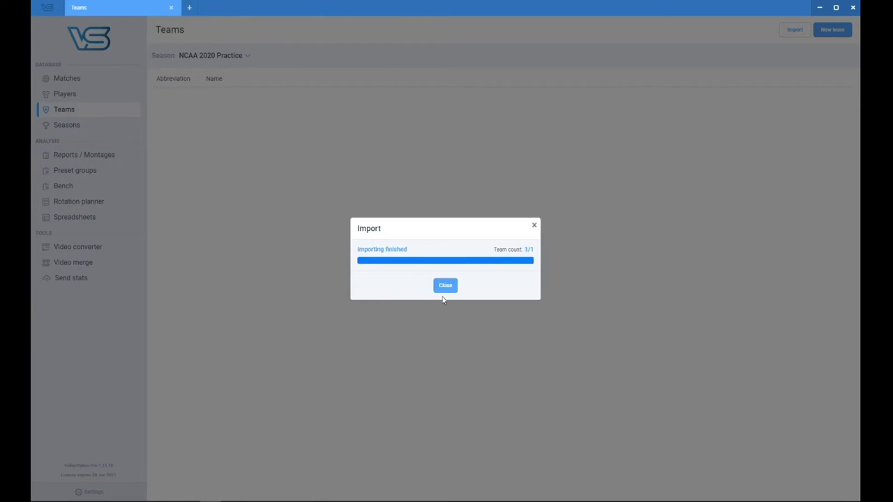
left_click(444, 287)
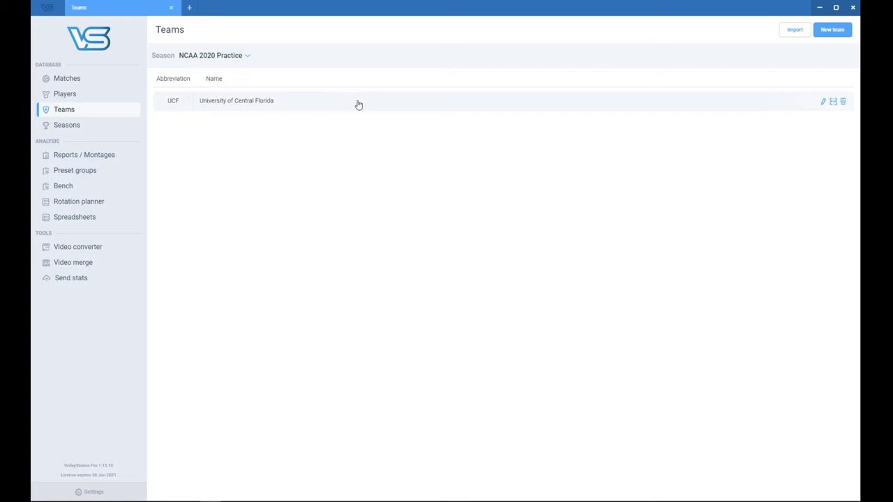
Edit the UCF roster, making players 1–3 Libero, Outside hitter and Middle blocker
left_click(323, 108)
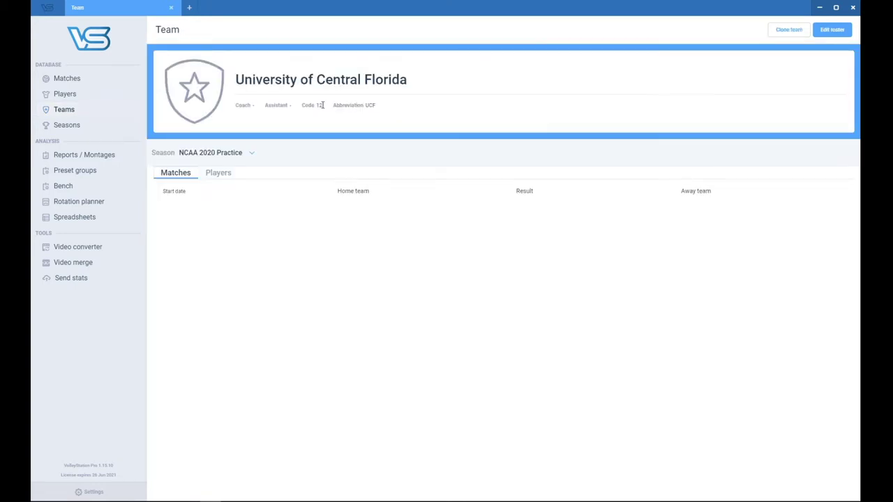
left_click(840, 33)
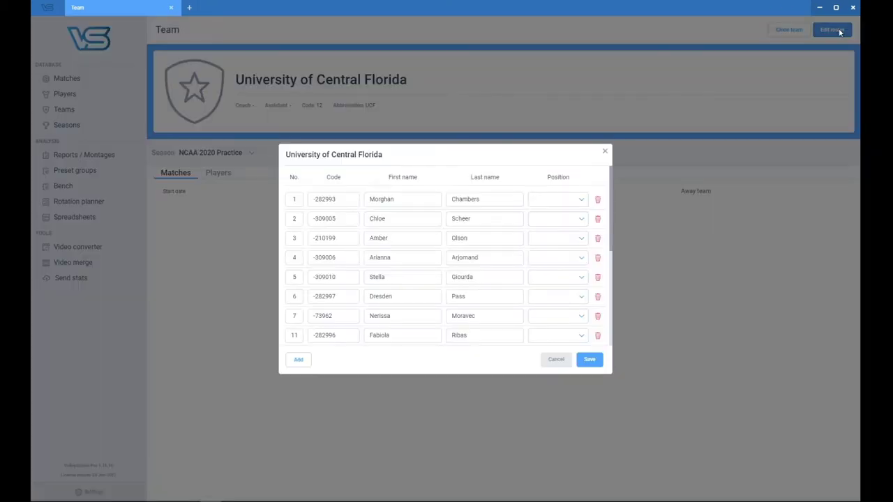
left_click(549, 206)
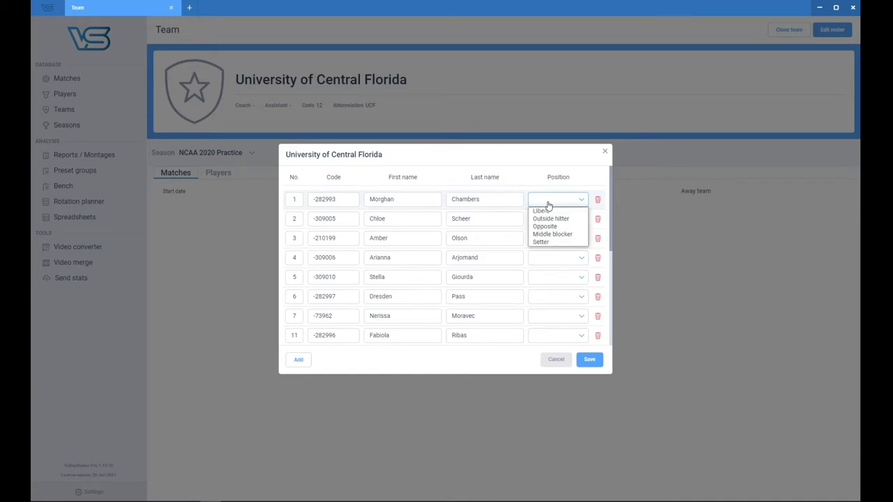
left_click(559, 210)
left_click(559, 219)
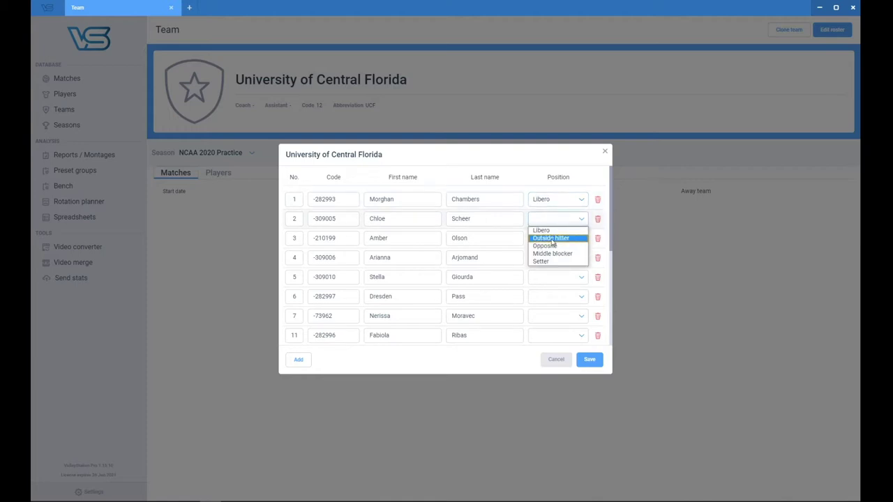
left_click(552, 238)
left_click(559, 238)
left_click(552, 273)
Make players 4–7 Outside hitter, Middle blocker, Setter and Opposite, then save the roster
scroll(550, 230, "down", 2)
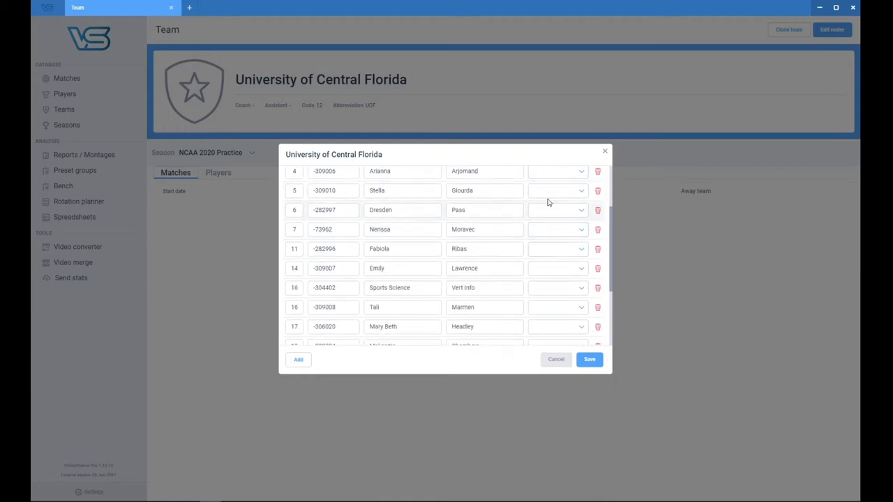
scroll(549, 200, "up", 3)
left_click(552, 213)
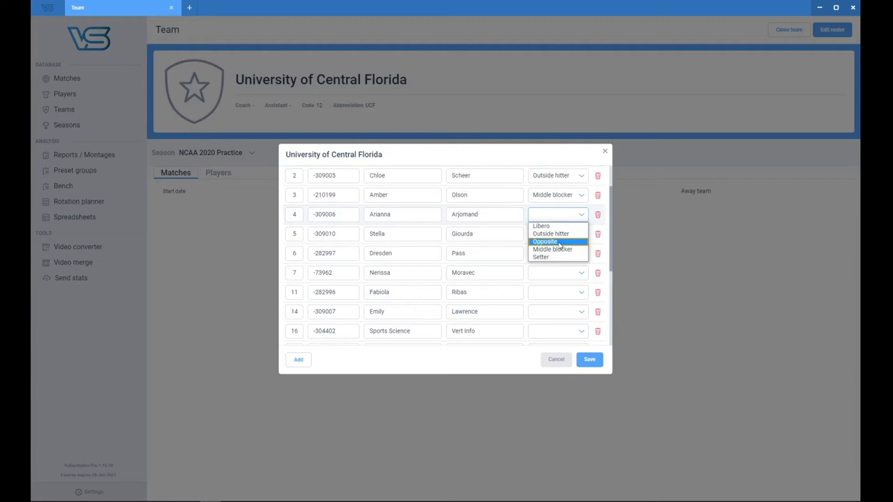
left_click(551, 233)
left_click(558, 234)
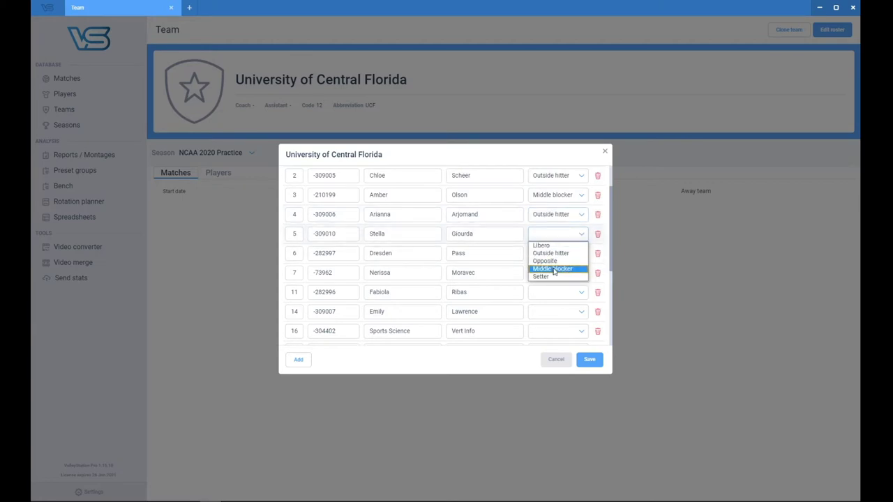
left_click(553, 270)
left_click(554, 253)
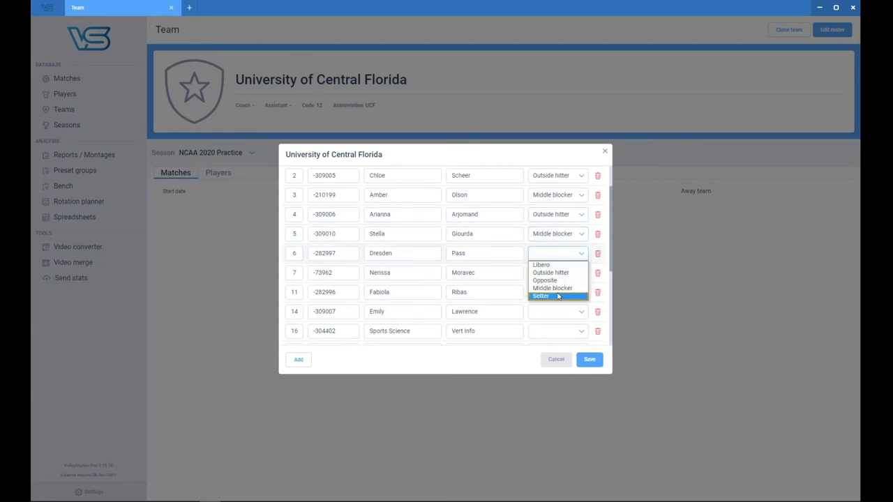
left_click(552, 296)
left_click(556, 273)
left_click(545, 301)
scroll(484, 277, "down", 1)
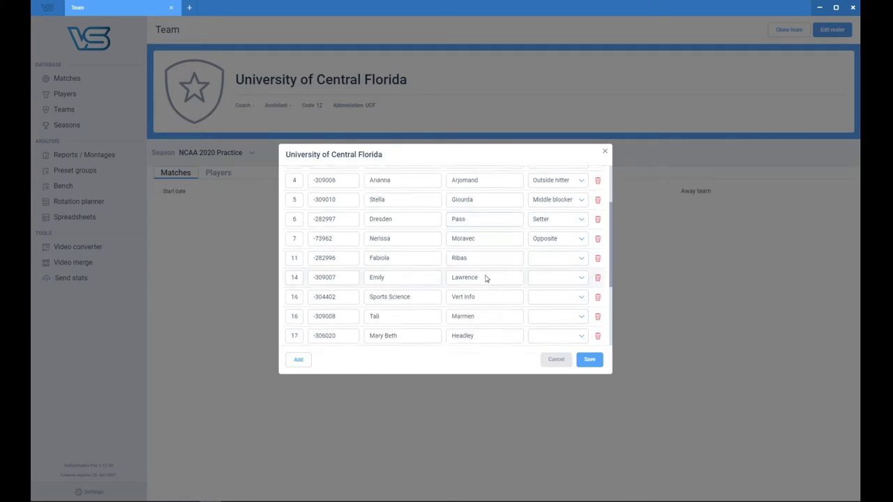
left_click(584, 366)
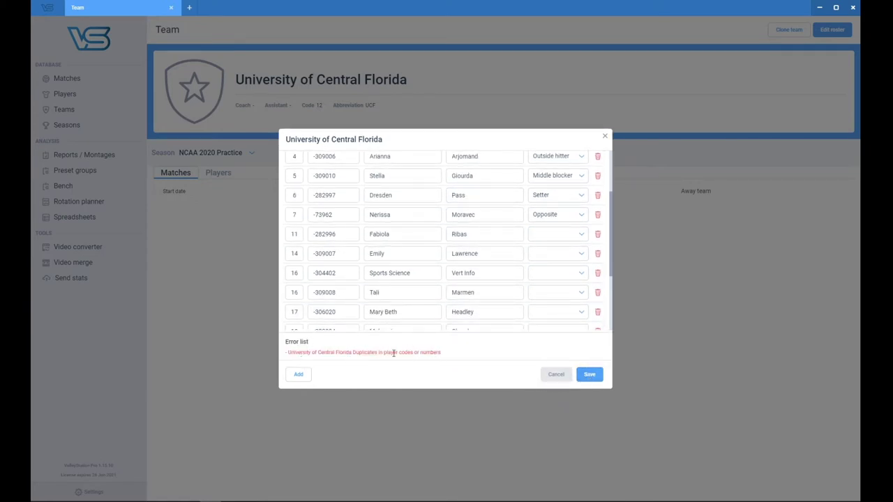
Fix the Sports Science entry's duplicate number 16 and save the roster
left_click_drag(353, 353, 430, 353)
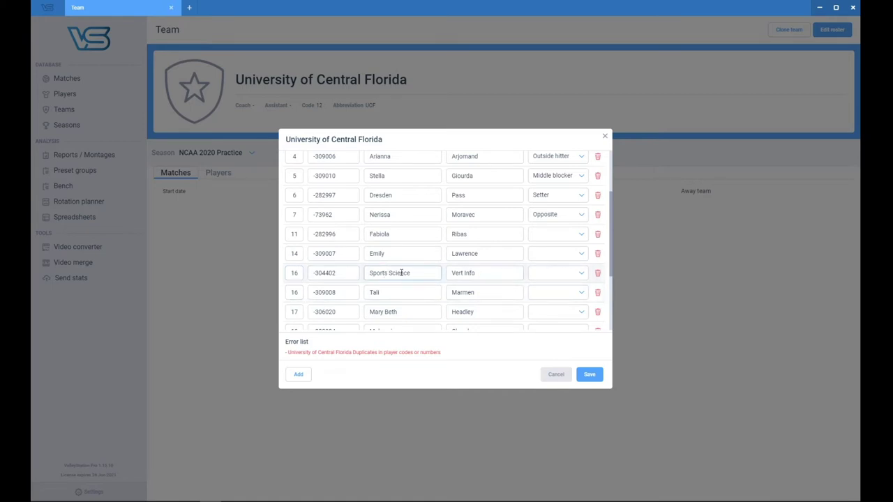
left_click_drag(300, 273, 242, 277)
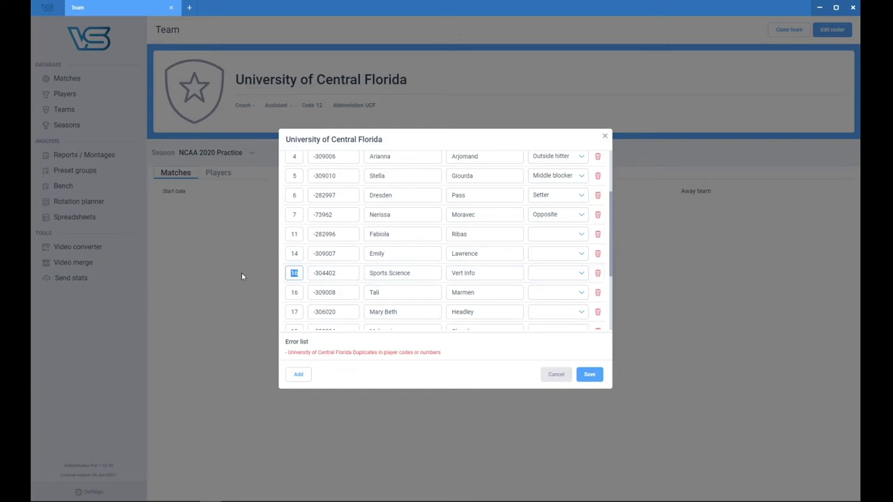
key("Tab")
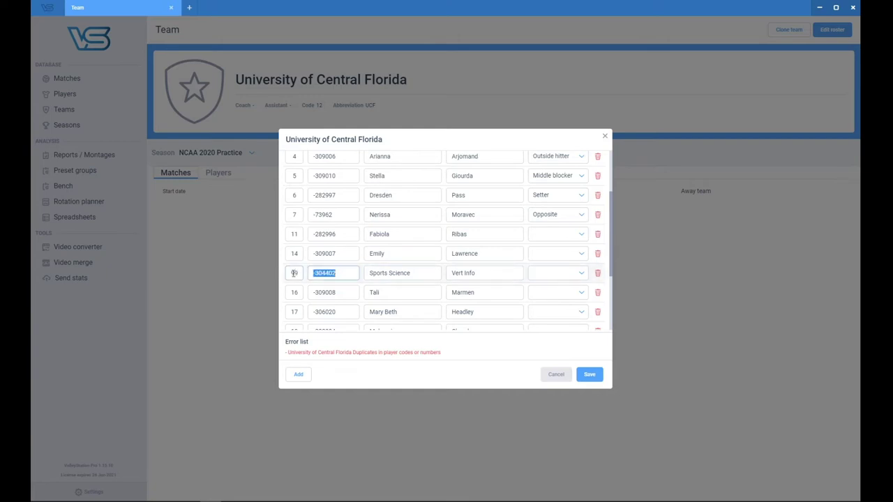
scroll(447, 265, "down", 1)
left_click(586, 375)
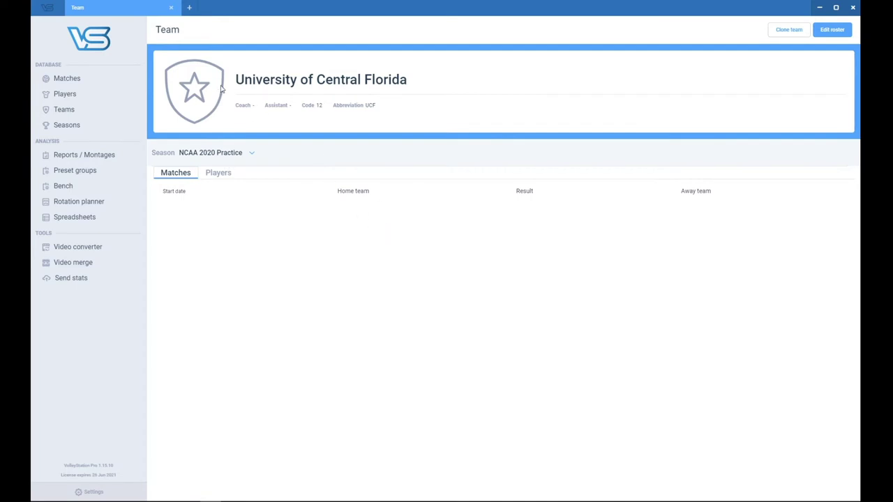
Create a new match in the NCAA 2020 Practice season
left_click(93, 80)
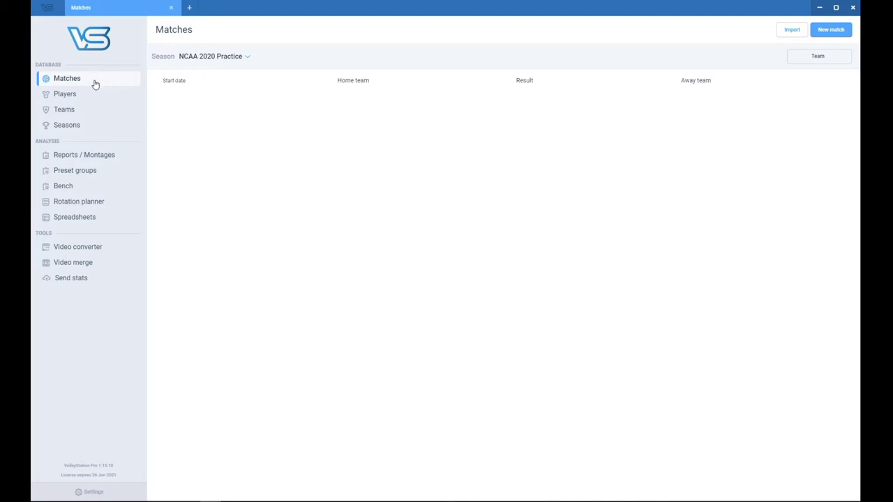
left_click(829, 32)
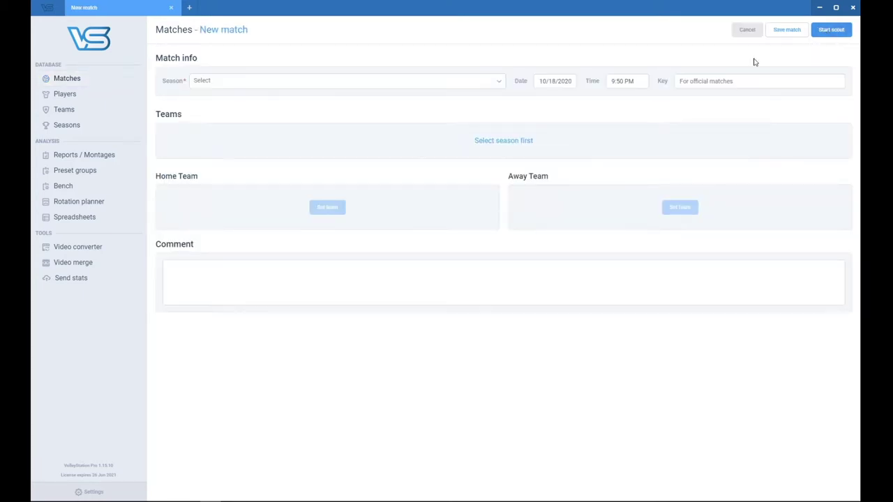
left_click(331, 85)
scroll(291, 175, "down", 8)
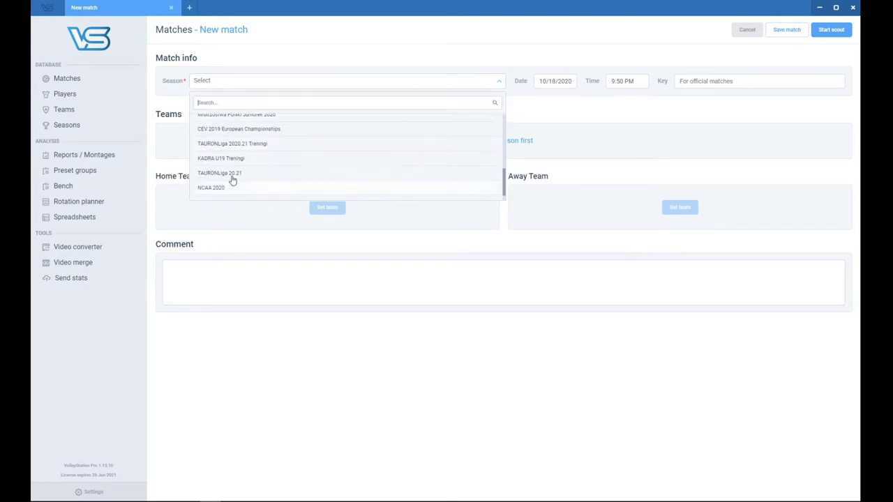
scroll(233, 178, "down", 1)
left_click(238, 189)
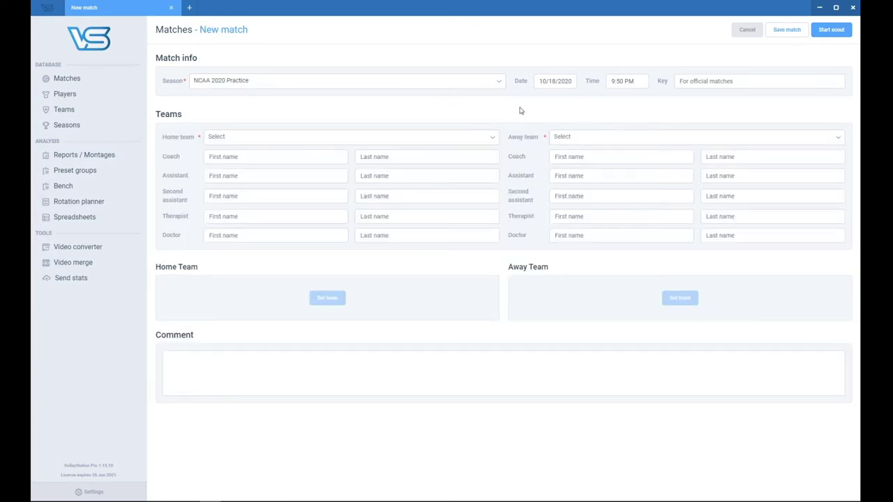
Set University of Central Florida as both the home and the away team
left_click(345, 143)
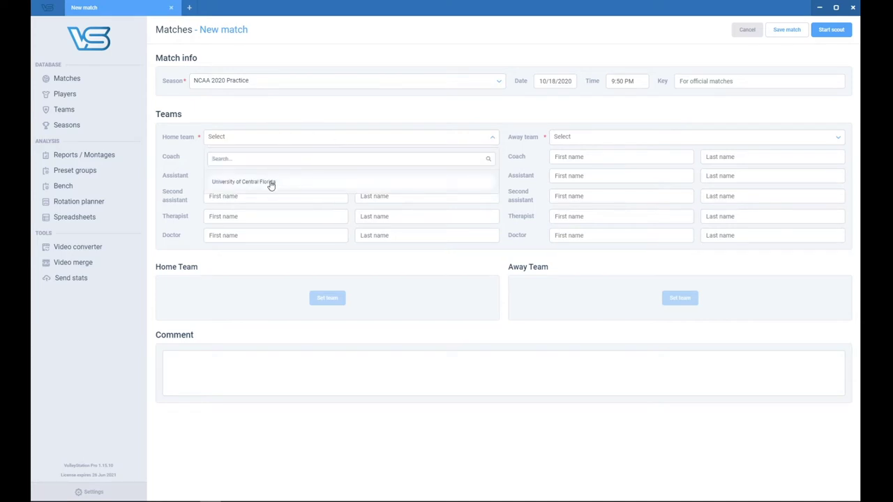
left_click(270, 181)
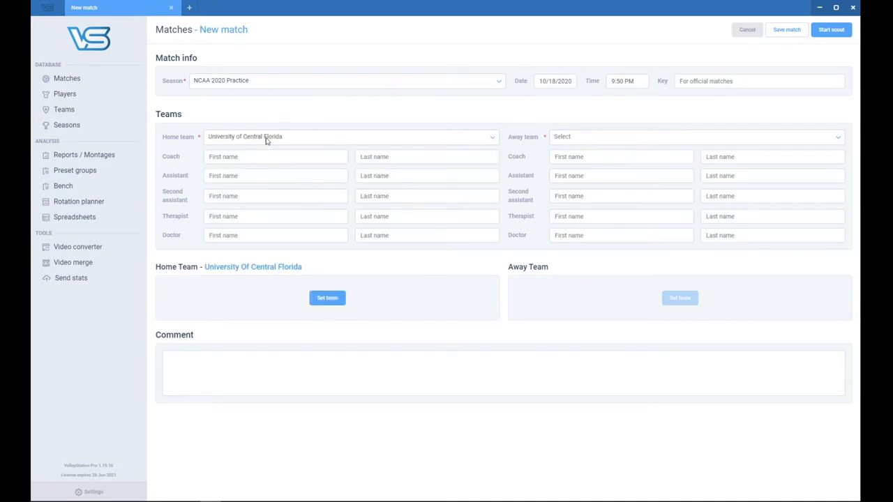
left_click(609, 136)
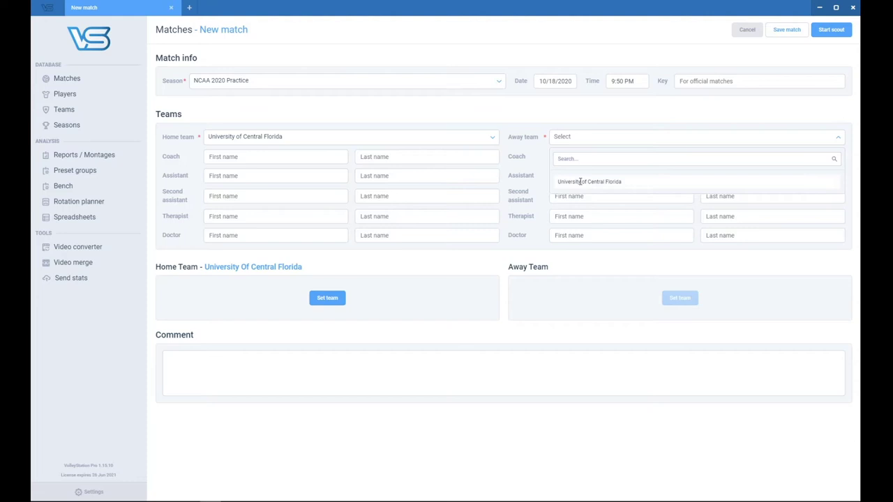
left_click(580, 182)
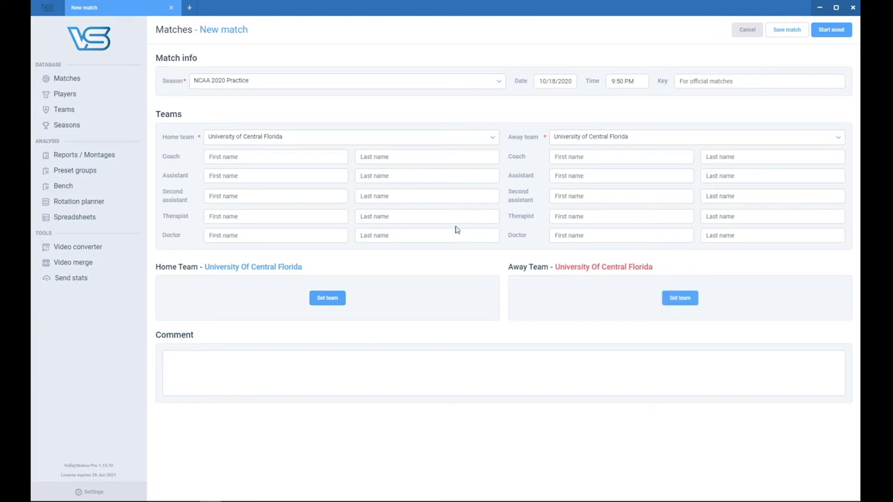
Begin the home lineup, placing players in zones 1 through 4
left_click(334, 299)
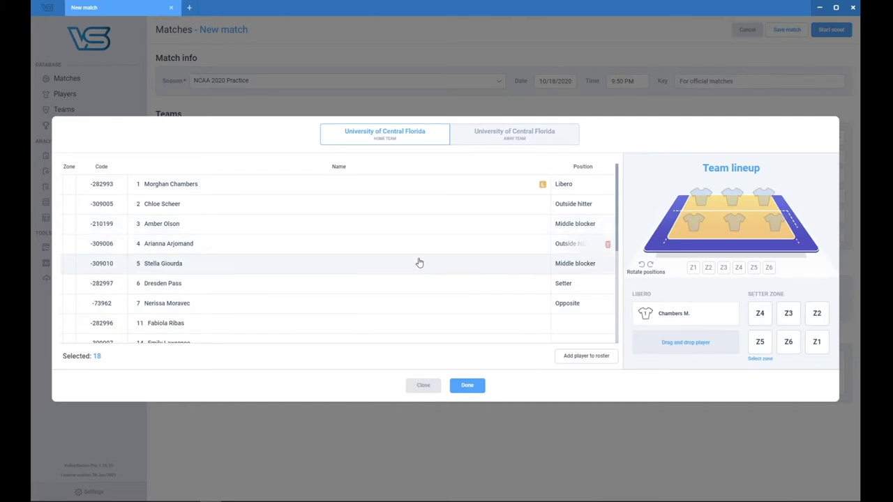
scroll(329, 289, "down", 3)
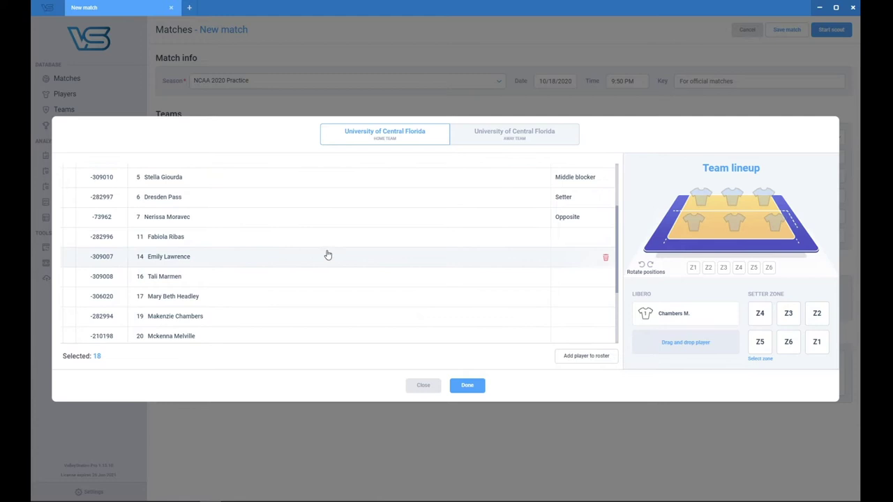
scroll(327, 253, "up", 3)
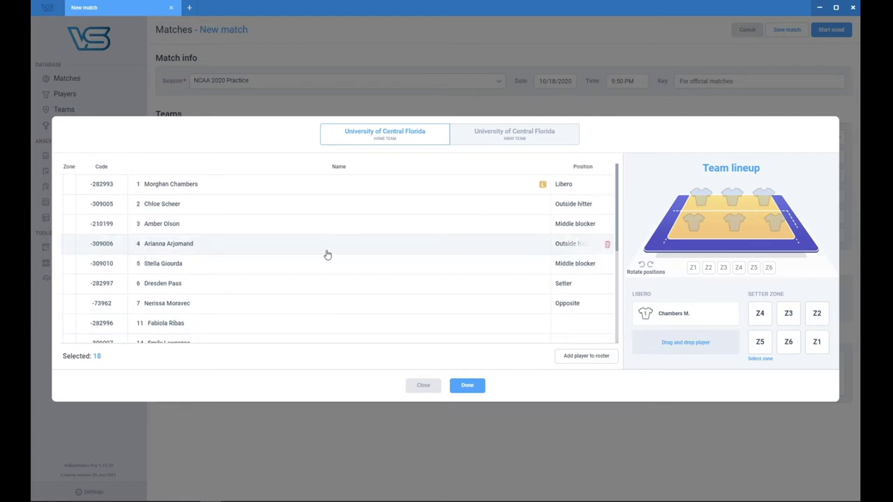
left_click(249, 214)
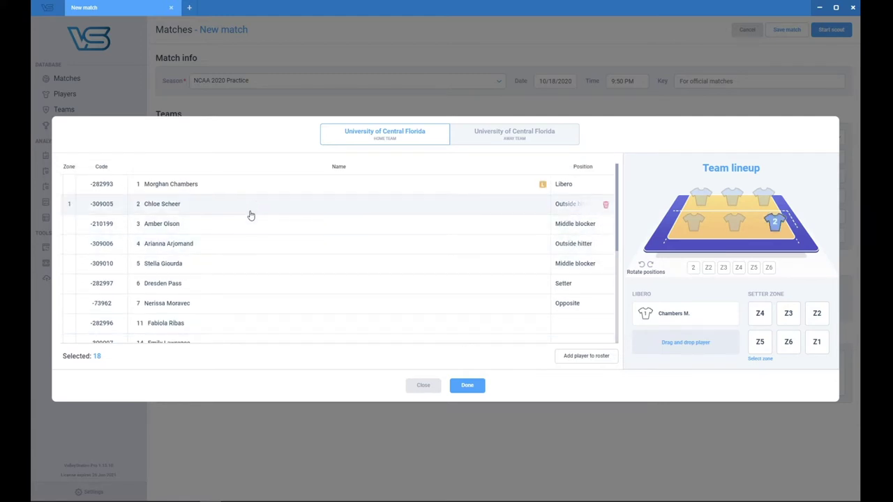
left_click(275, 268)
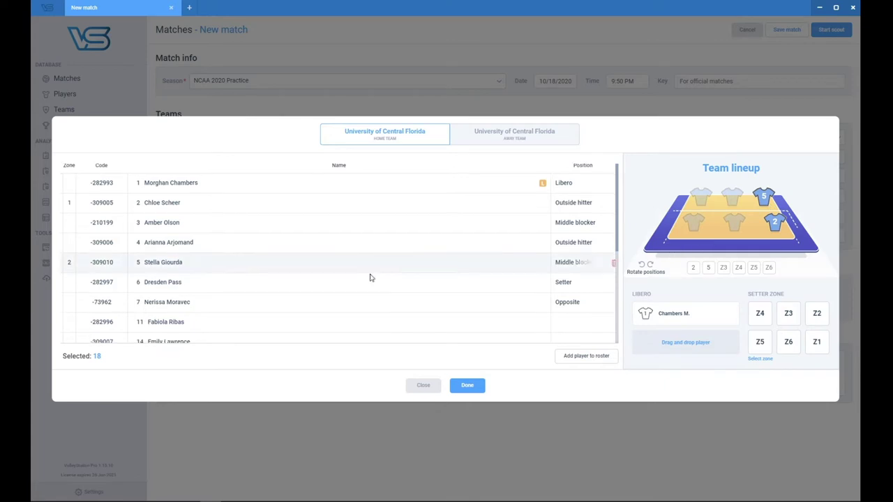
scroll(344, 267, "down", 2)
left_click(339, 255)
left_click(313, 277)
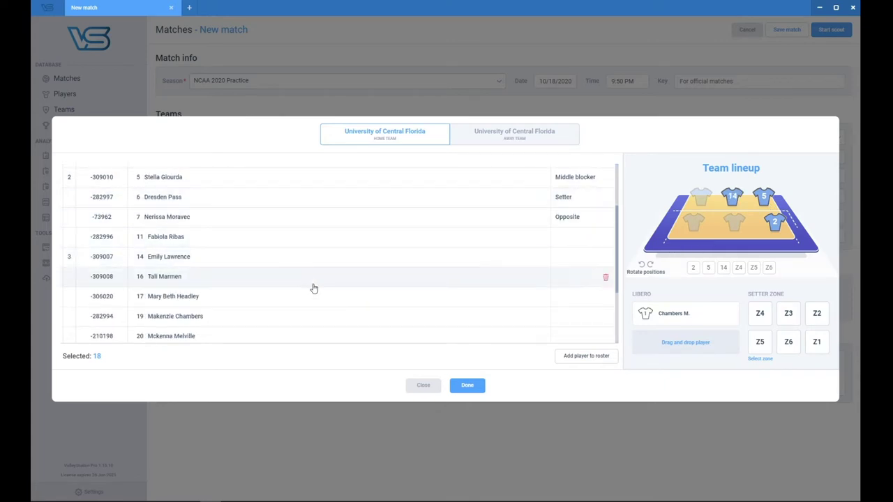
Replace the zone 3 player, fill zones 5 and 6, and start the home setter in zone 1
left_click(310, 256)
left_click(305, 340)
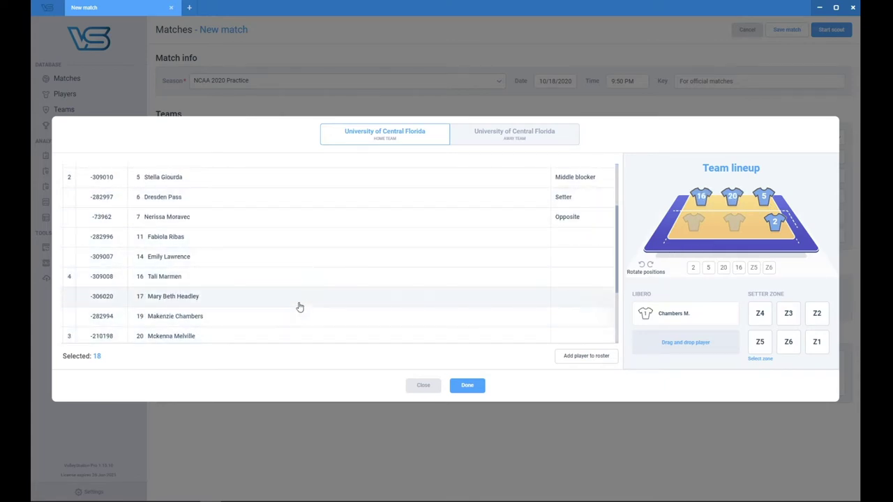
left_click(284, 300)
scroll(277, 319, "down", 2)
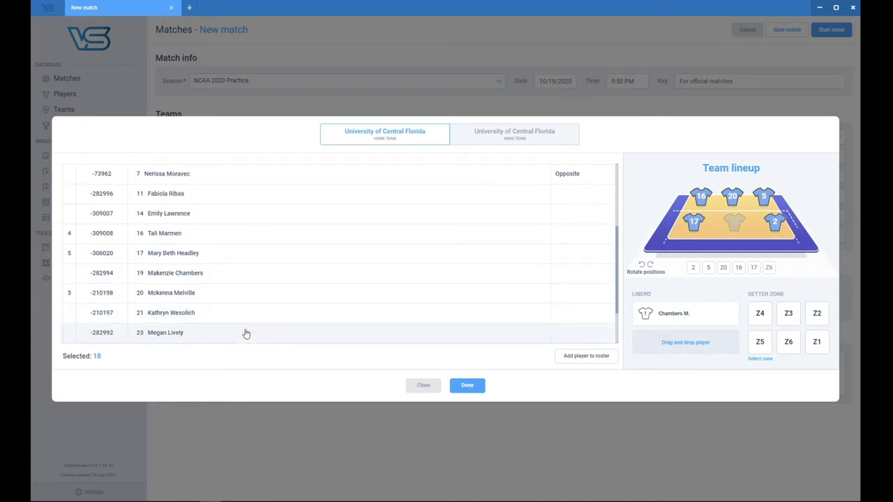
left_click(219, 313)
scroll(391, 302, "up", 1)
scroll(392, 302, "up", 1)
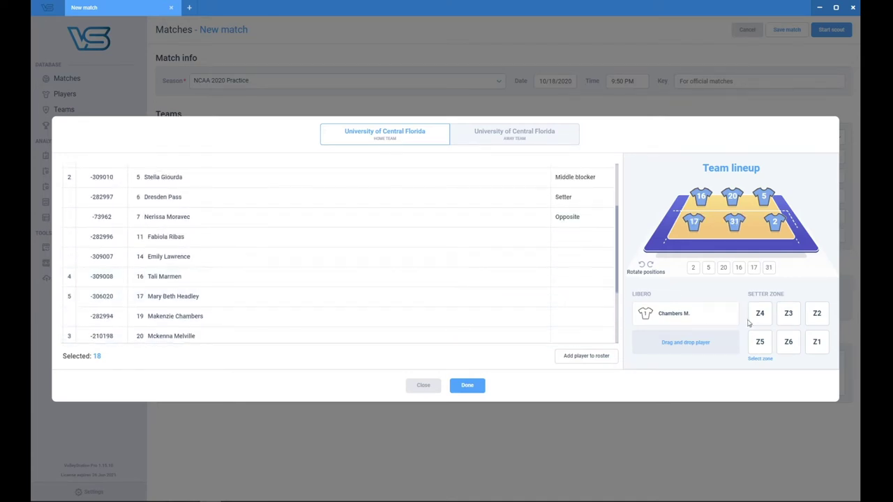
left_click(819, 343)
Set the away starting six in zones 1–6, rotating three times so the setter starts in zone 1
left_click(521, 136)
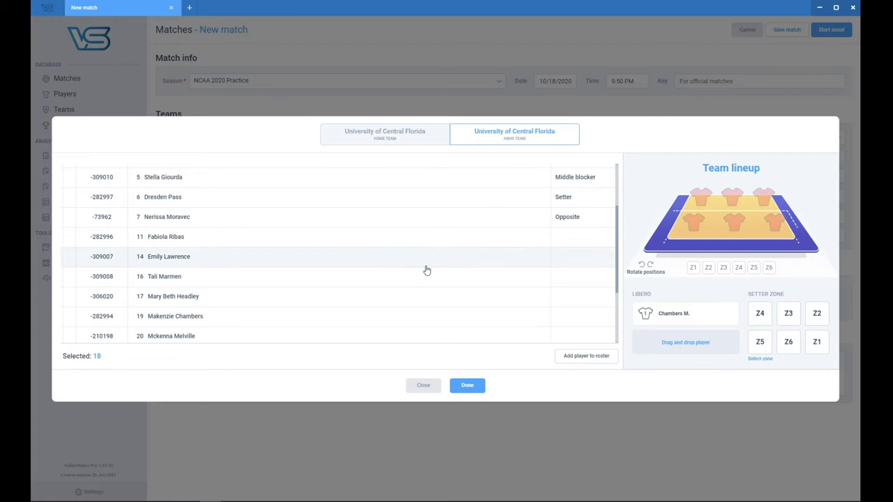
scroll(314, 225, "up", 3)
left_click(328, 207)
left_click(331, 223)
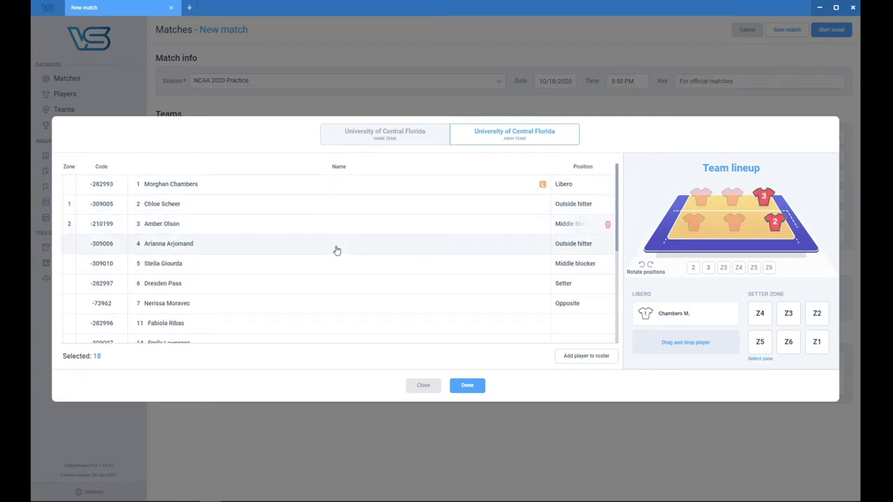
left_click(335, 246)
left_click(340, 264)
left_click(343, 286)
left_click(347, 303)
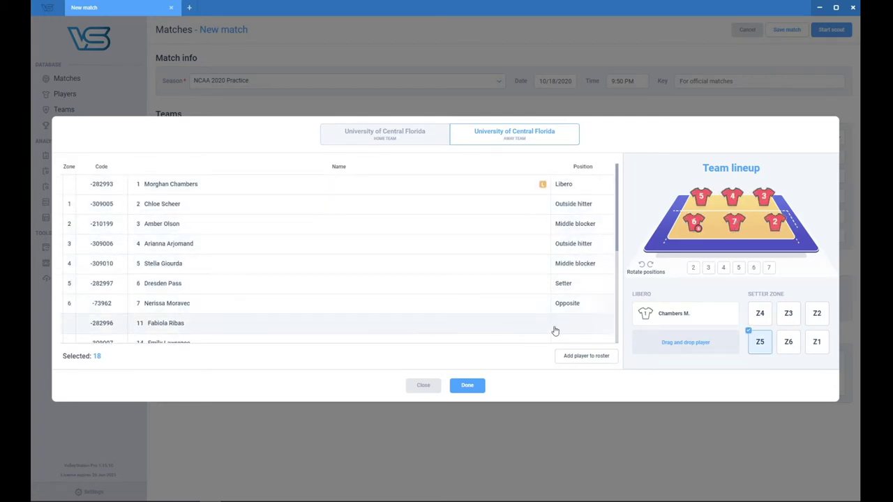
left_click(641, 266)
left_click(642, 266)
left_click(642, 265)
left_click(650, 266)
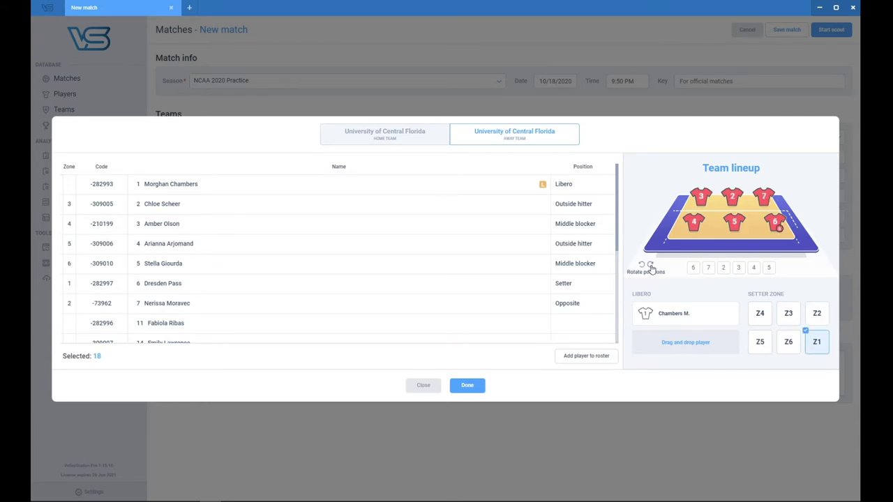
Confirm the lineups, start scouting, and load and play E:\Practice\20.08.13.mp4
left_click(466, 385)
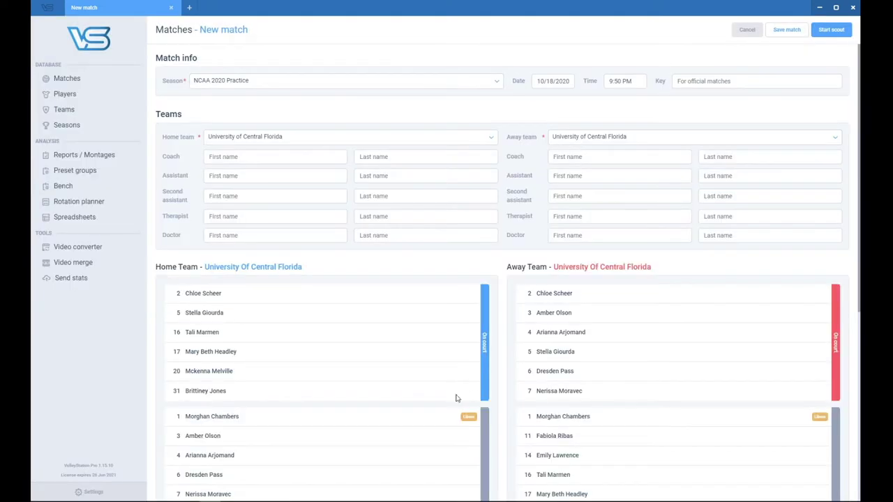
left_click(832, 30)
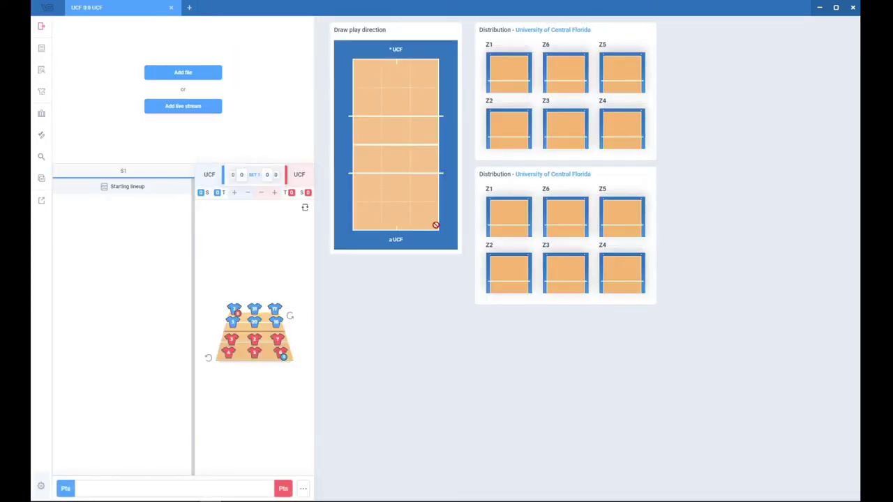
left_click(173, 78)
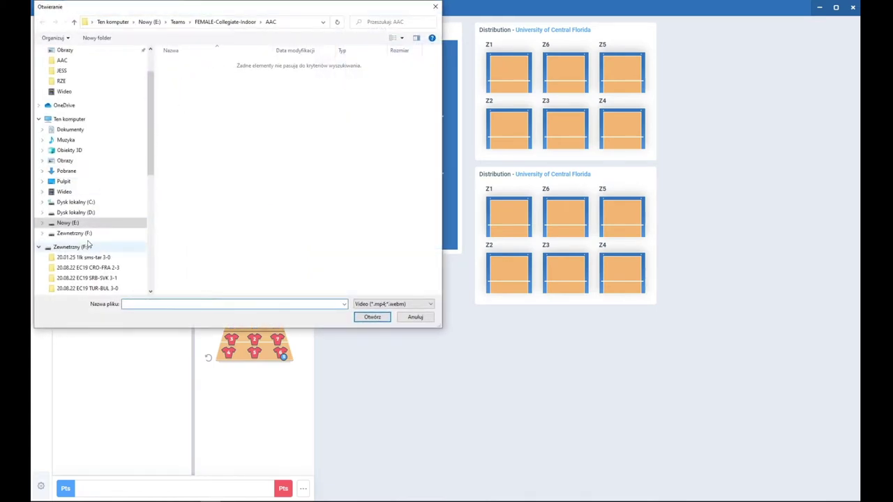
left_click(77, 223)
double_click(184, 78)
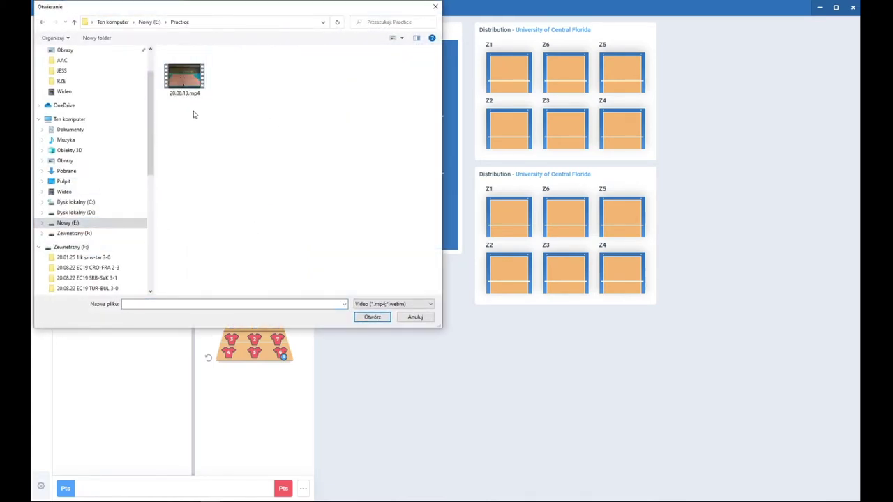
double_click(187, 75)
left_click(189, 93)
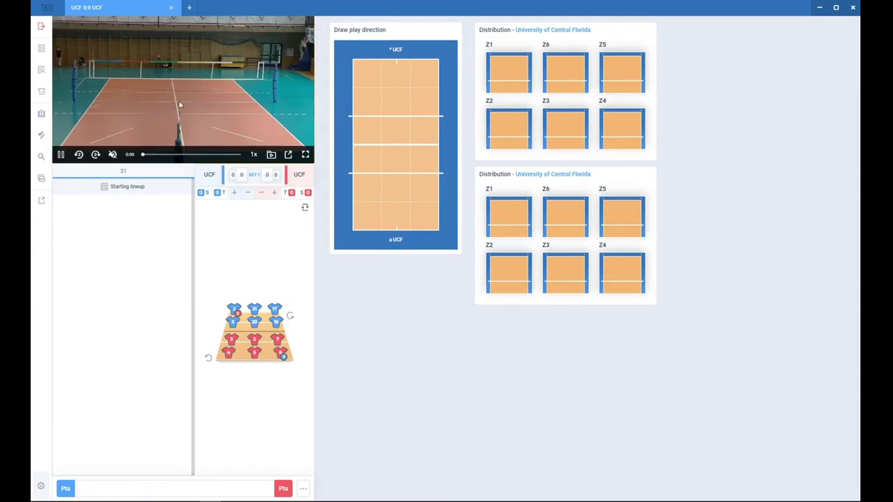
Switch to the Correcting layout and seek the video to about 1:08, pausing and resuming playback
mouse_move(49, 439)
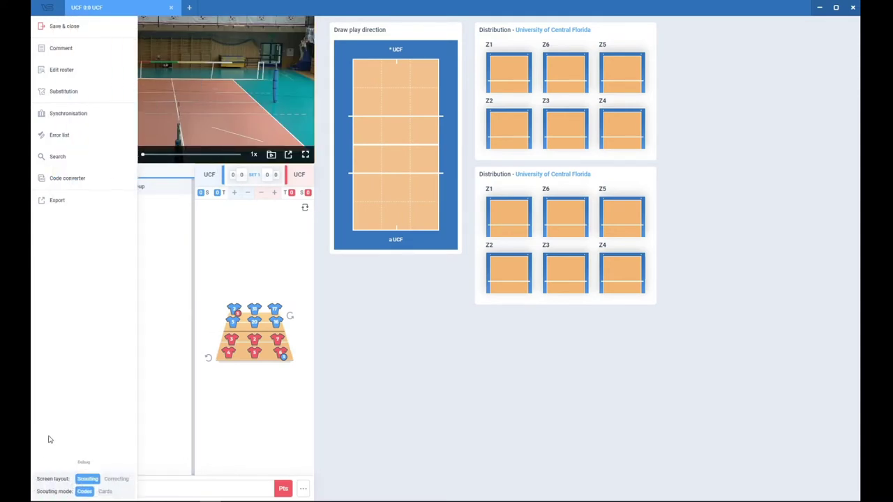
left_click(116, 480)
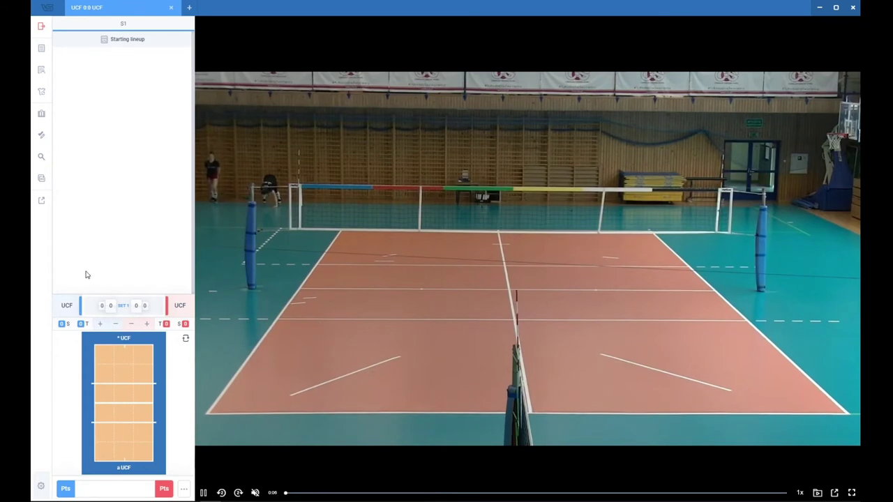
left_click(536, 496)
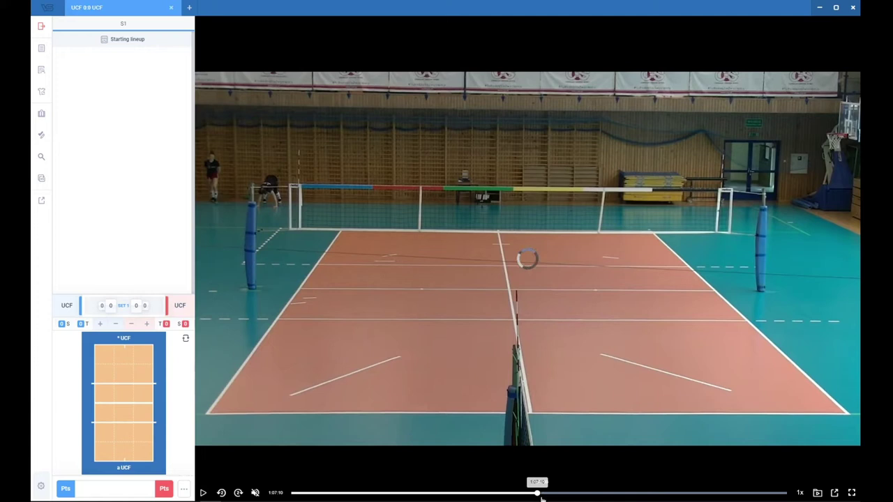
left_click(541, 497)
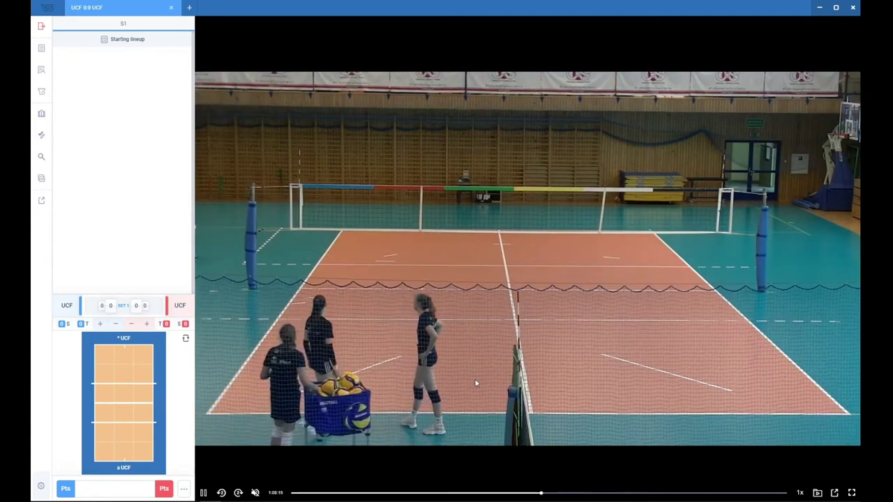
left_click(437, 359)
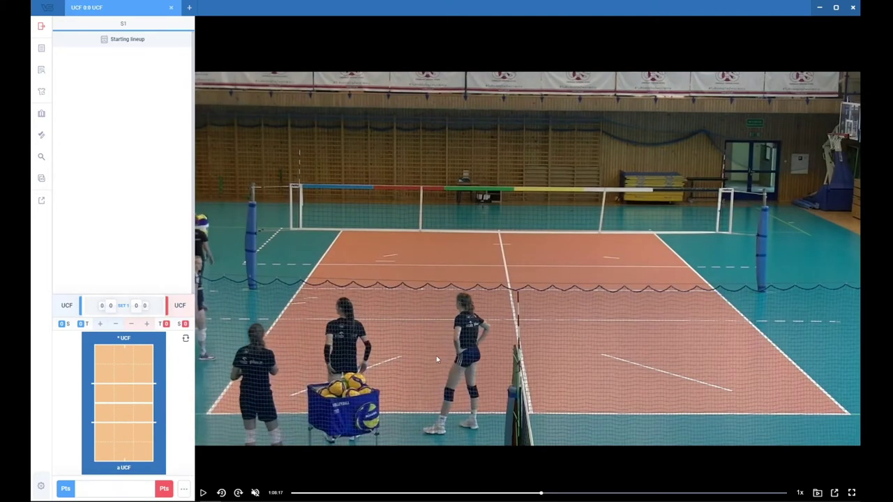
left_click(437, 360)
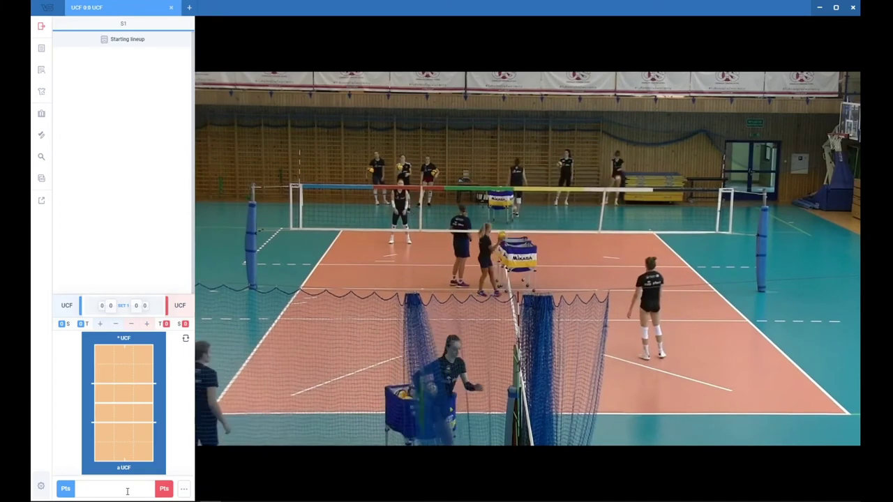
Play the video and log the codes 15S.11R# and 4S.1
mouse_move(311, 386)
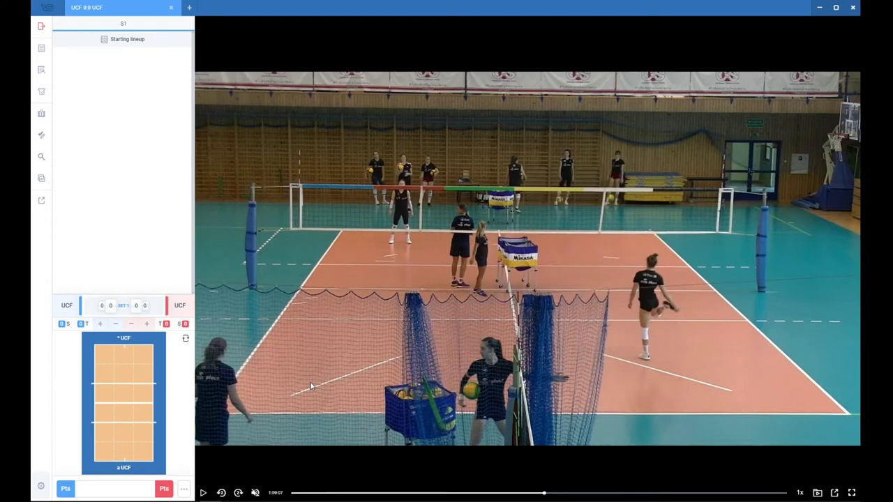
left_click(349, 349)
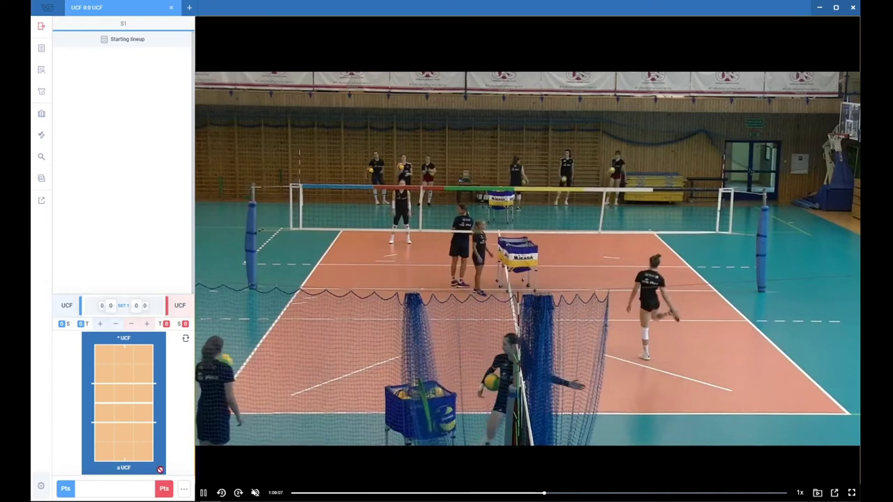
left_click(116, 489)
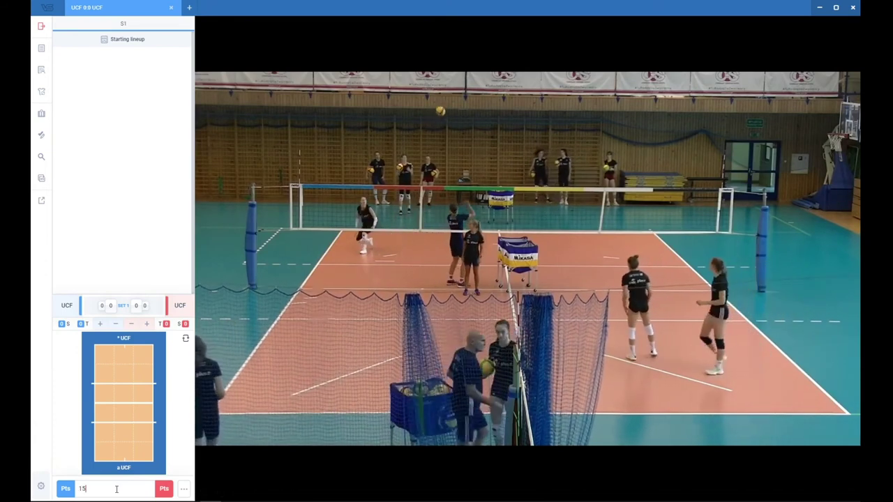
type("15S.11R#")
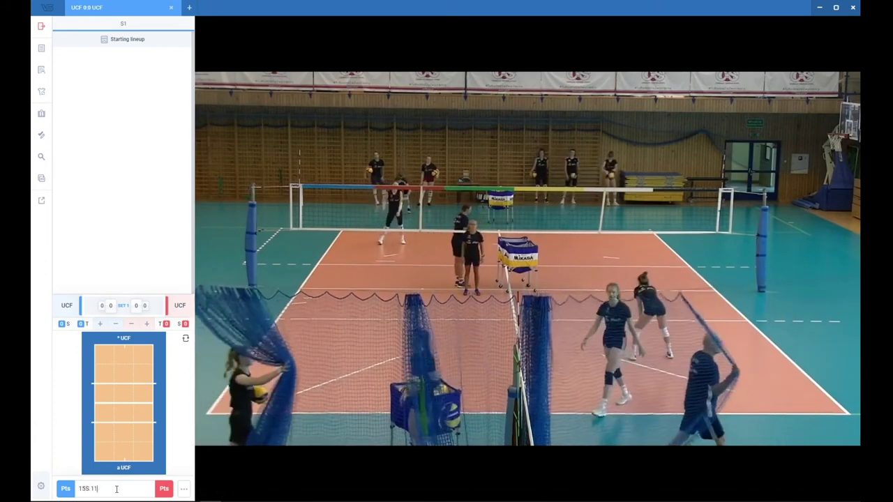
key("Return")
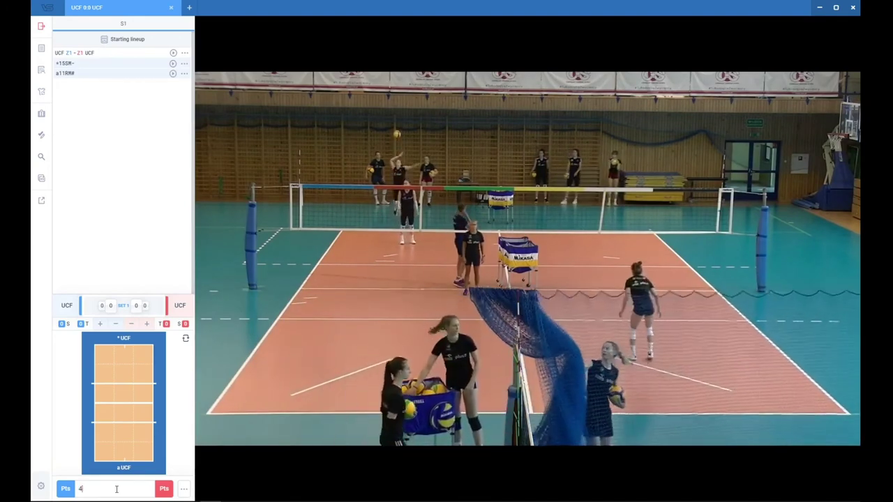
type("4S.14=")
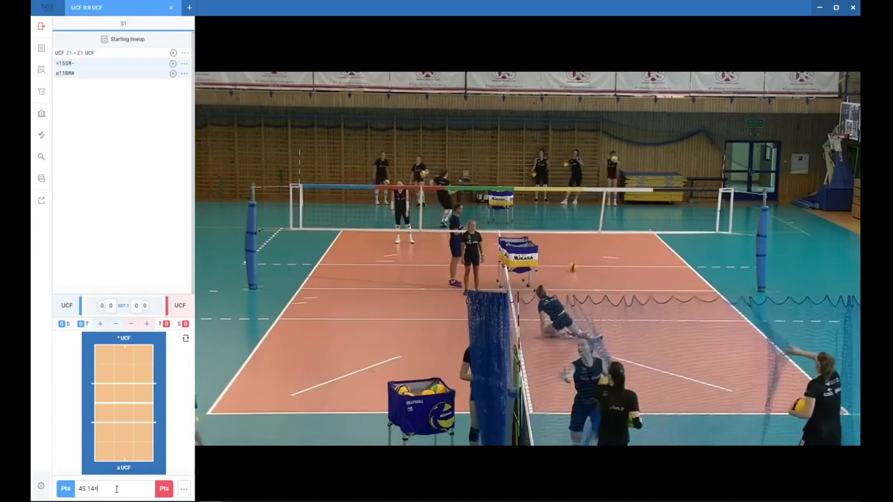
key("Return")
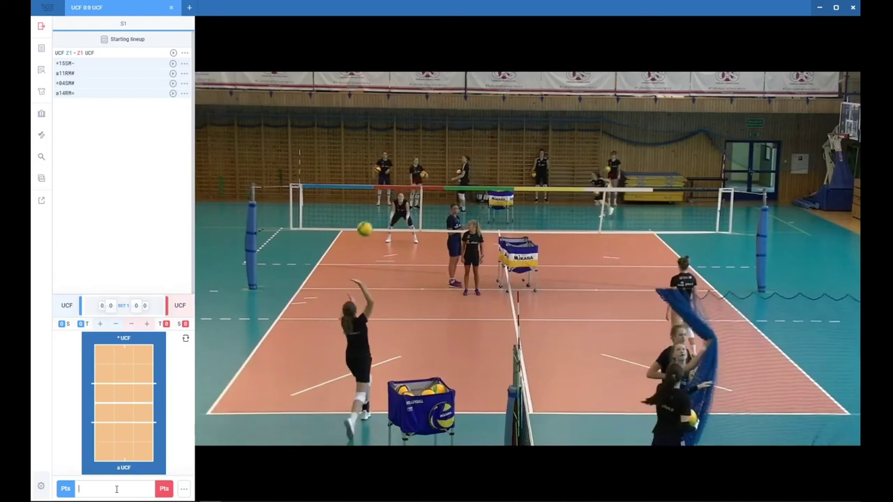
Log the codes 1SM11R# and 8S
type("1SM5")
key("BackSpace")
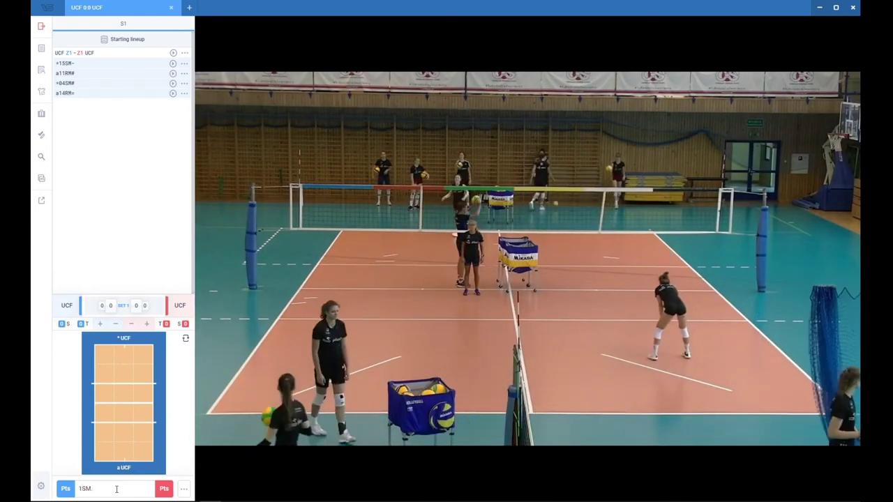
type("11R#")
key("Return")
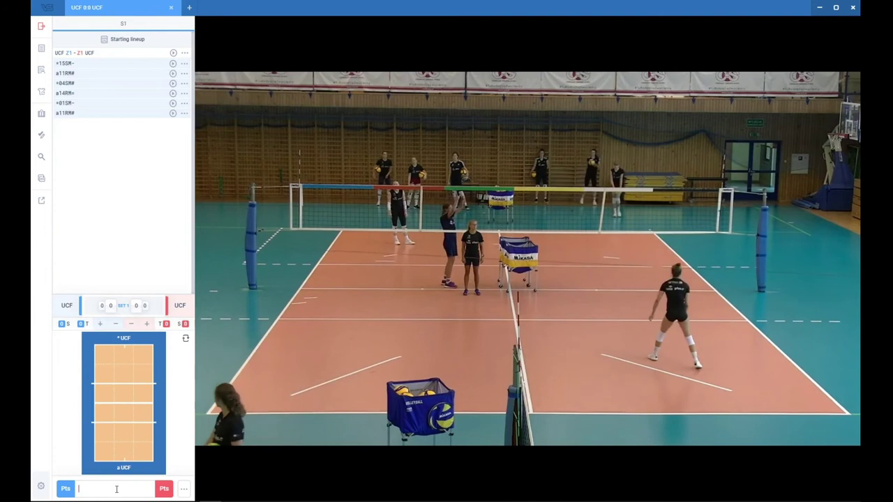
type("8S.14+")
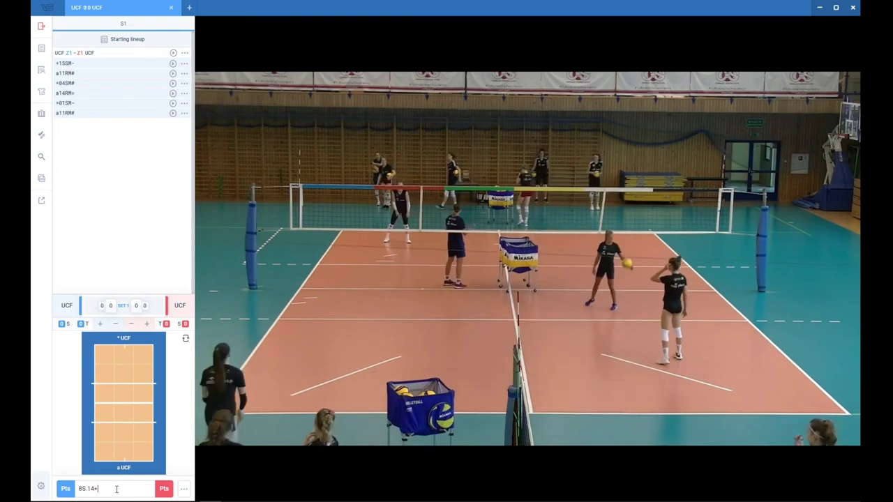
key("Return")
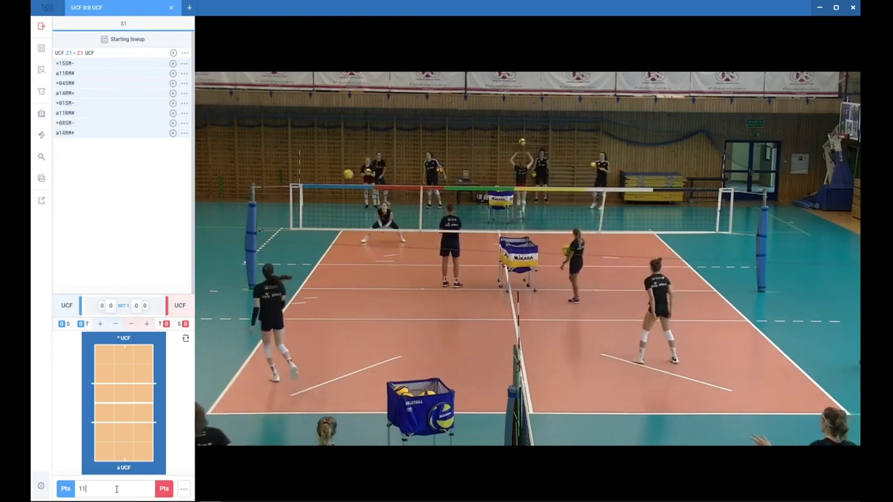
Log the codes 11S.11+, 9S.14!, 7S.10# and 13S.14#
type("11S")
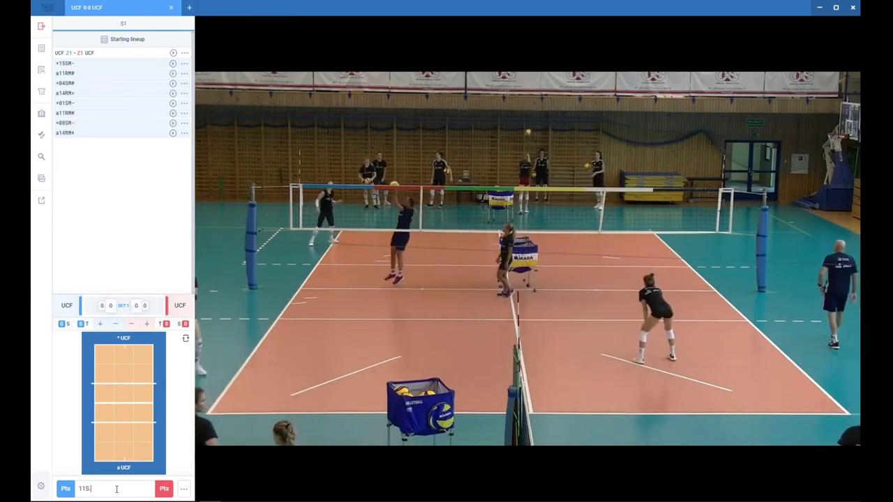
type(".11+")
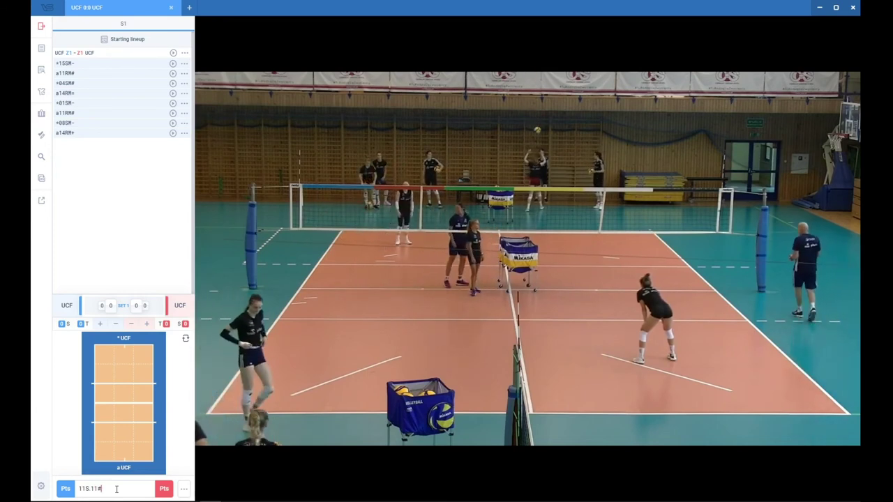
key("Return")
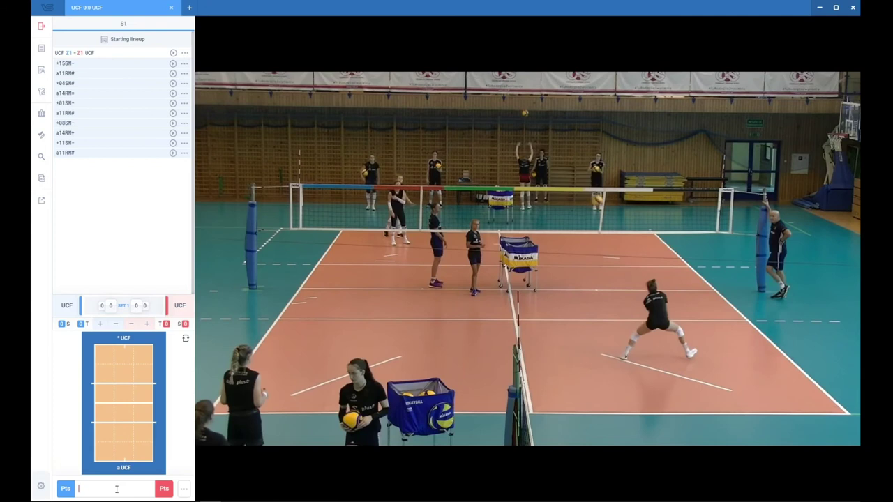
type("9S")
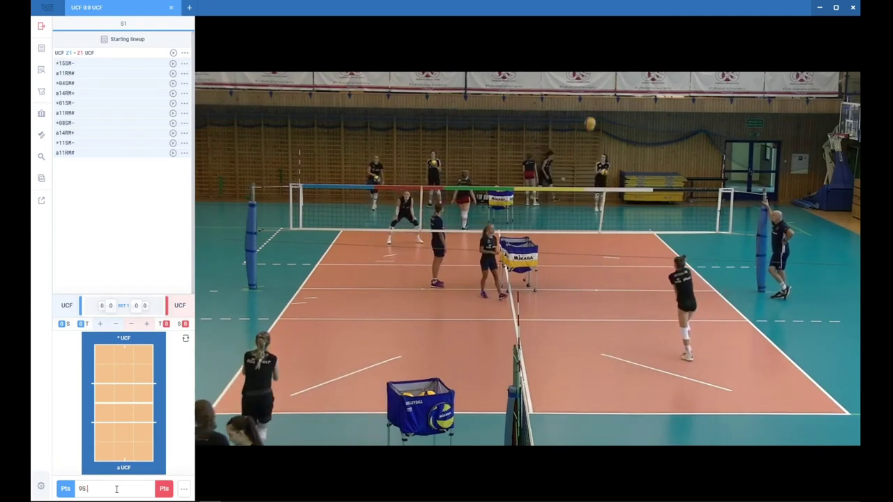
type(".14!")
key("Return")
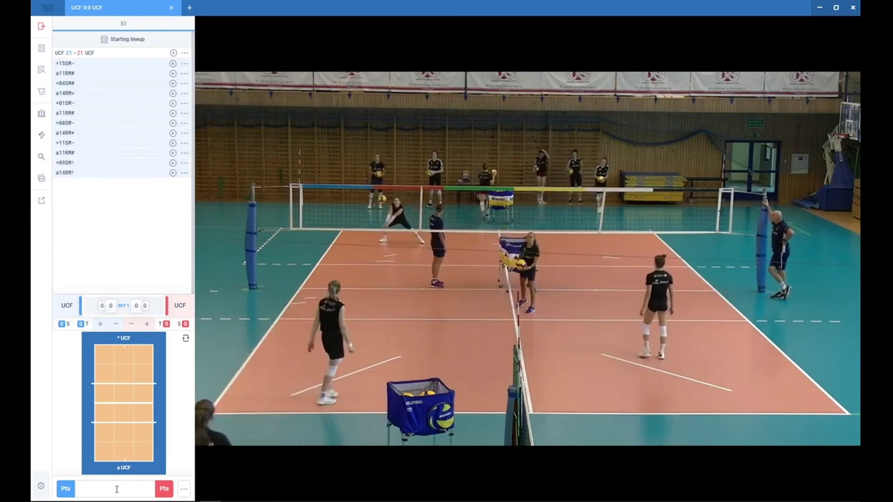
type("7S.10")
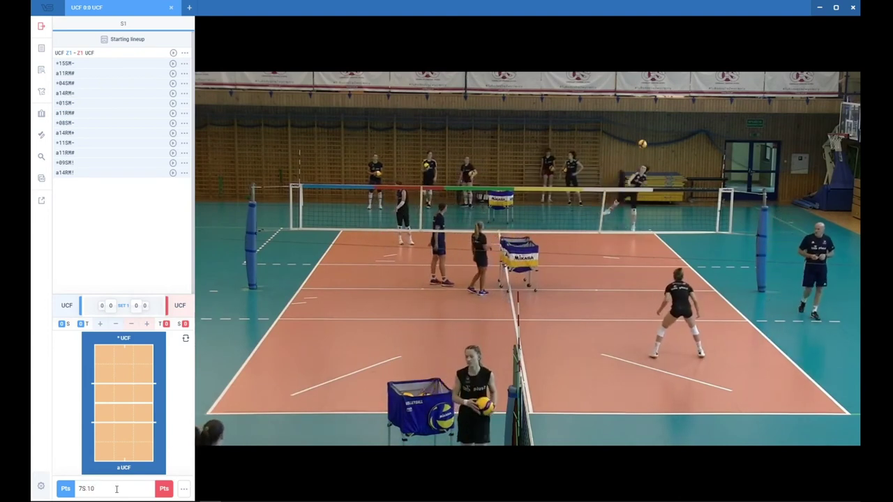
type("#")
key("Return")
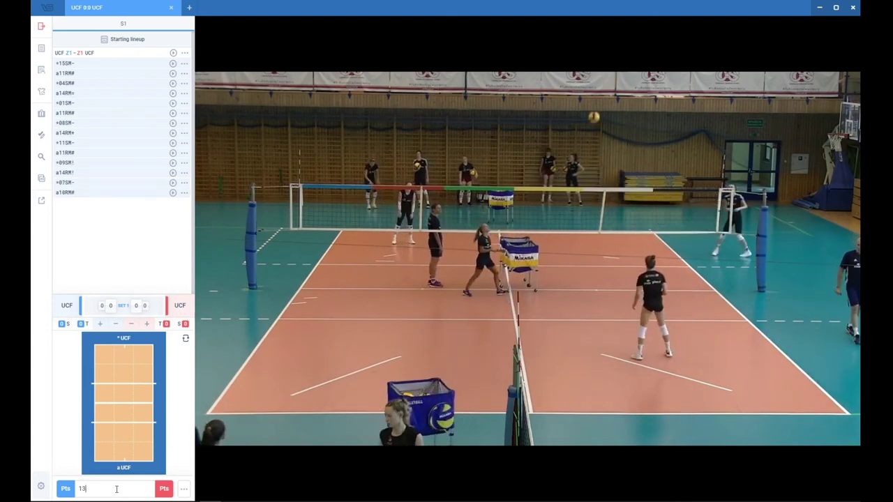
type("13S.14#")
key("Return")
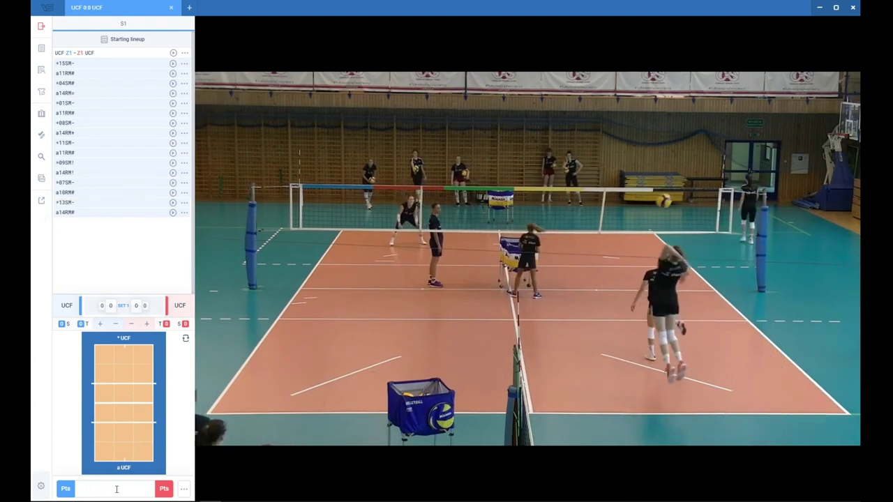
Pause the match video
left_click(307, 351)
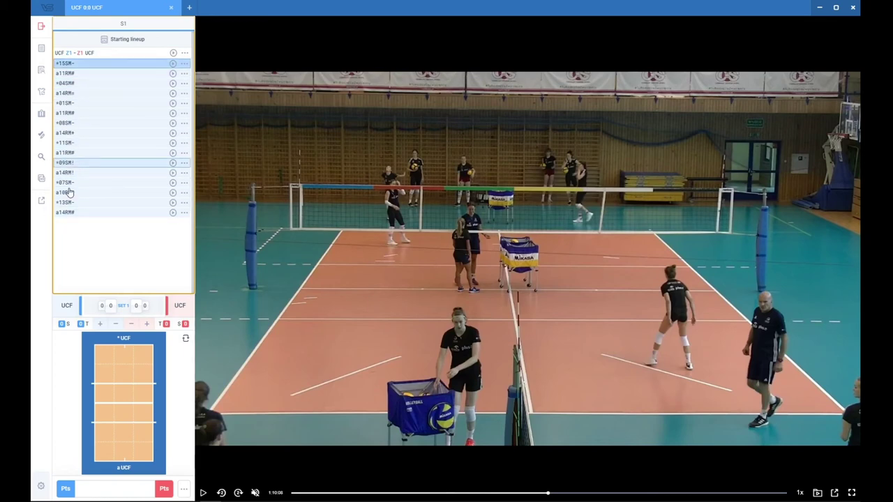
Switch to the scouting screen layout with the rally list in focus
mouse_move(49, 389)
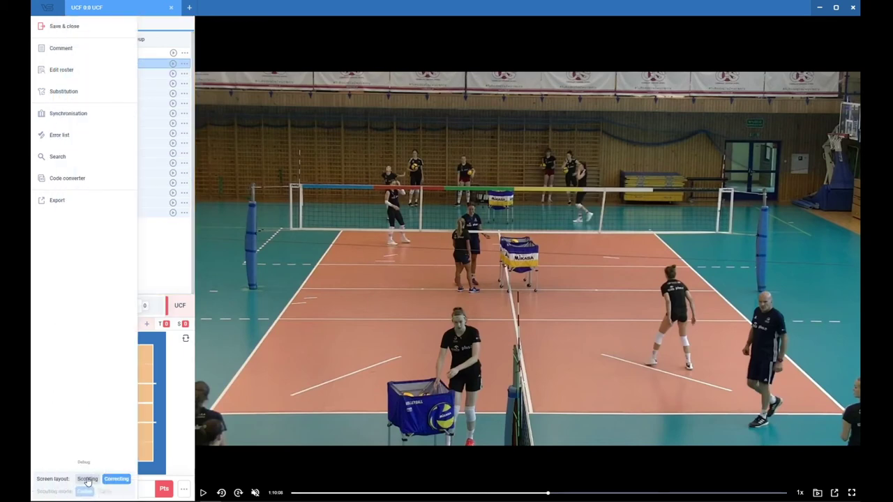
left_click(87, 479)
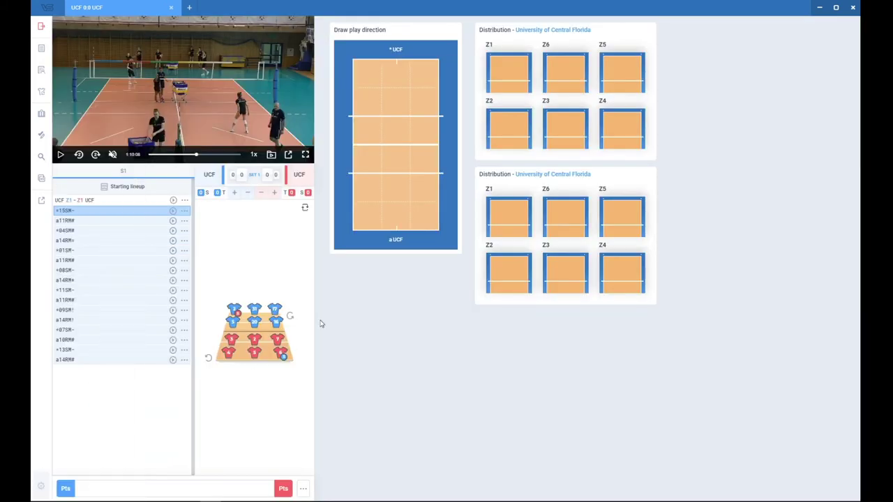
left_click(93, 213)
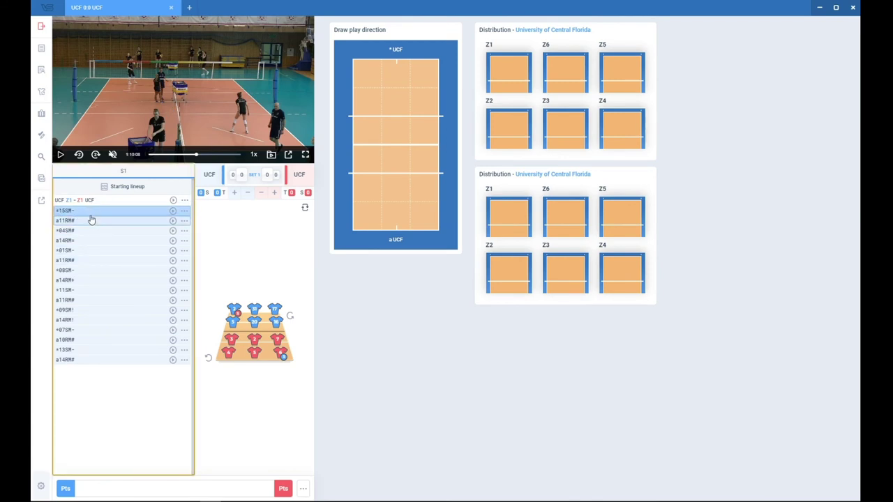
Search the rally codes for University of Central Florida (*) serves, marking the eight serve rows
mouse_move(36, 149)
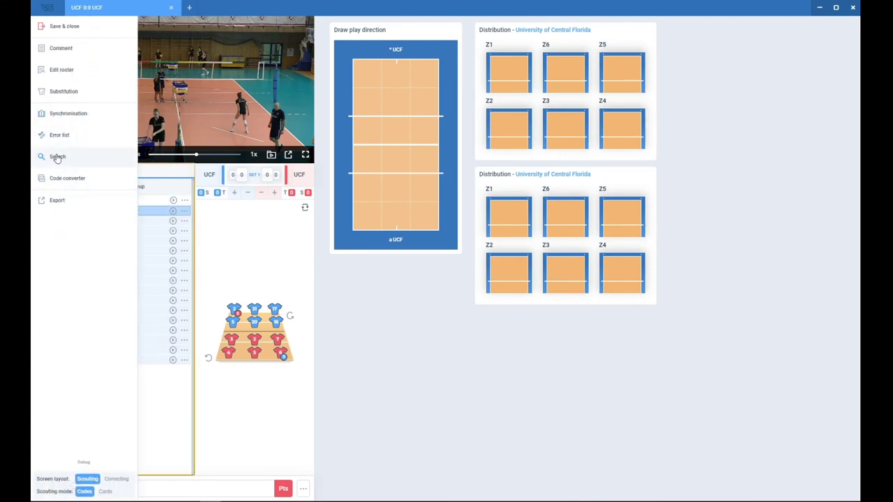
left_click(44, 159)
left_click(374, 196)
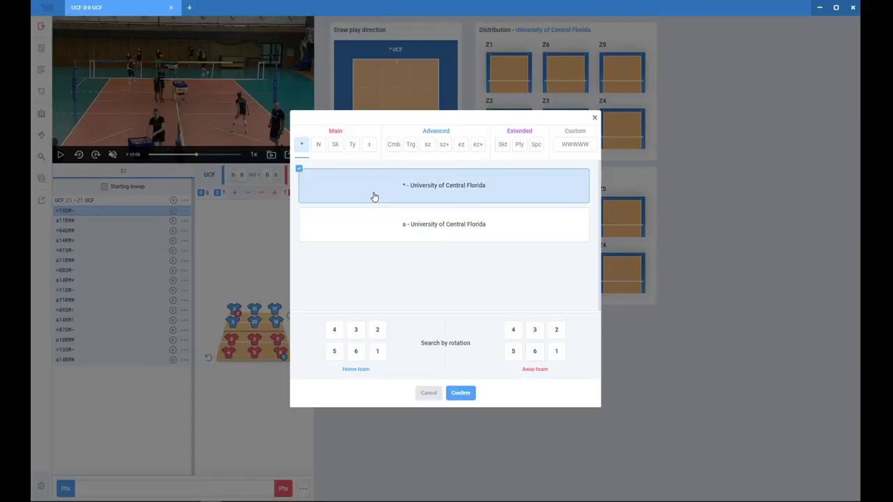
left_click(336, 143)
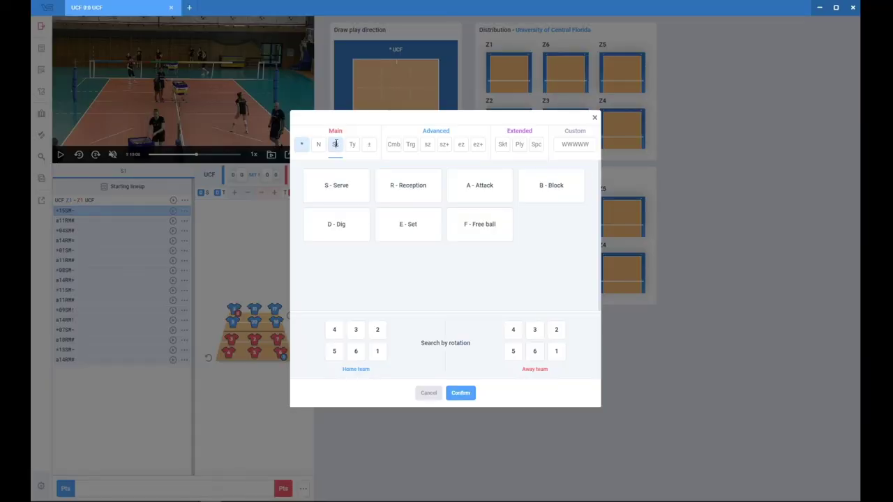
left_click(337, 189)
left_click(460, 394)
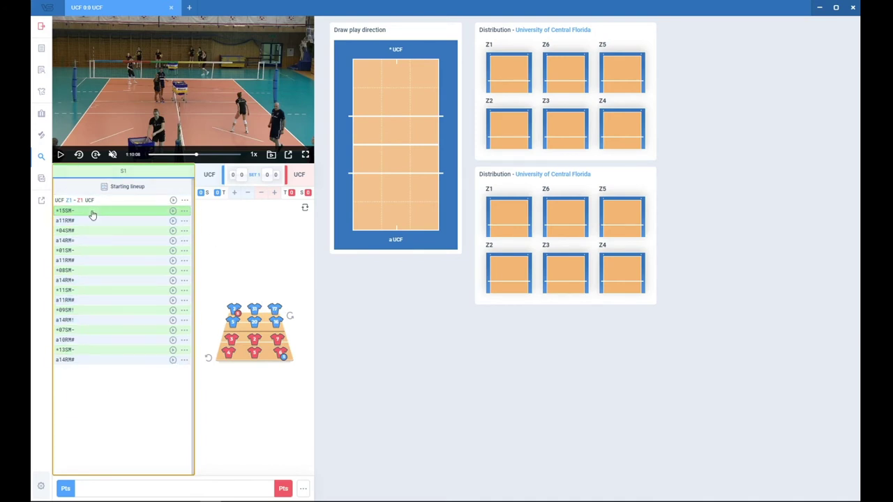
With the video playing, record directions for *15SM- (1→6B), *04SM# (7→5A) and *01SM- (1→1A), then pause
left_click(199, 137)
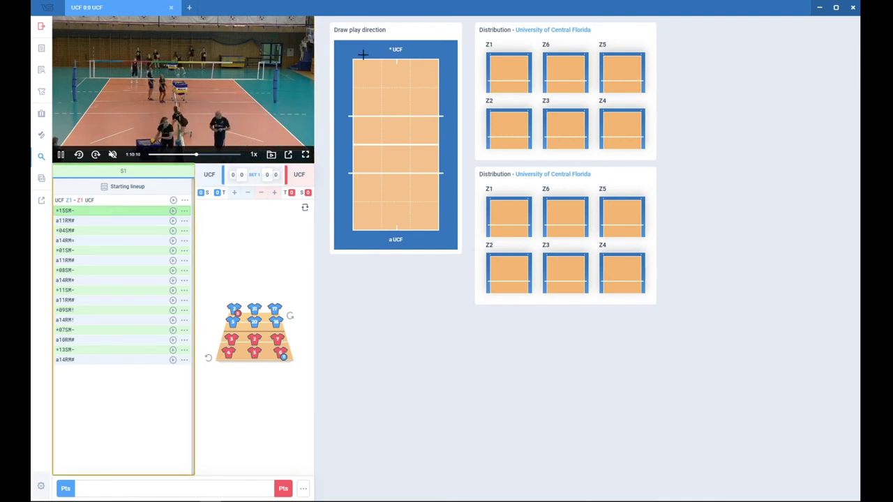
mouse_move(363, 54)
left_mouse_down()
mouse_move(389, 225)
mouse_move(402, 213)
left_mouse_up()
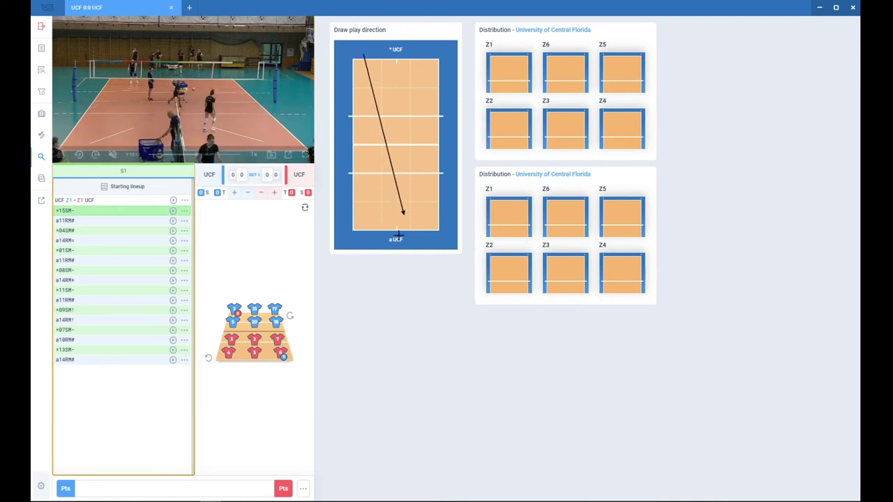
left_click(115, 231)
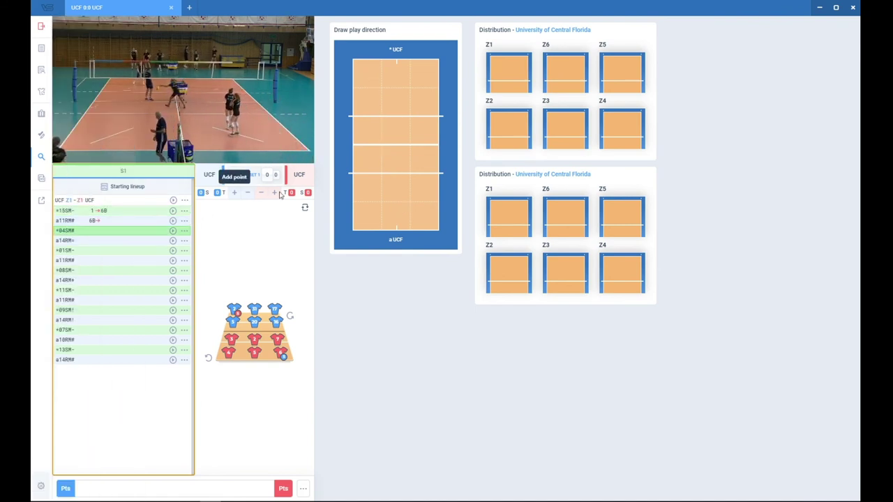
mouse_move(368, 236)
left_mouse_down()
mouse_move(393, 119)
mouse_move(426, 72)
mouse_move(411, 188)
mouse_move(390, 220)
mouse_move(373, 216)
left_mouse_up()
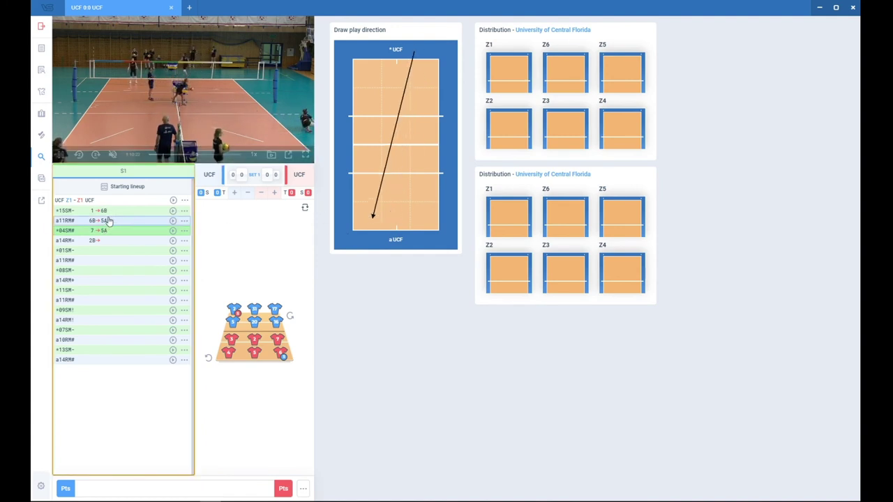
left_click(124, 250)
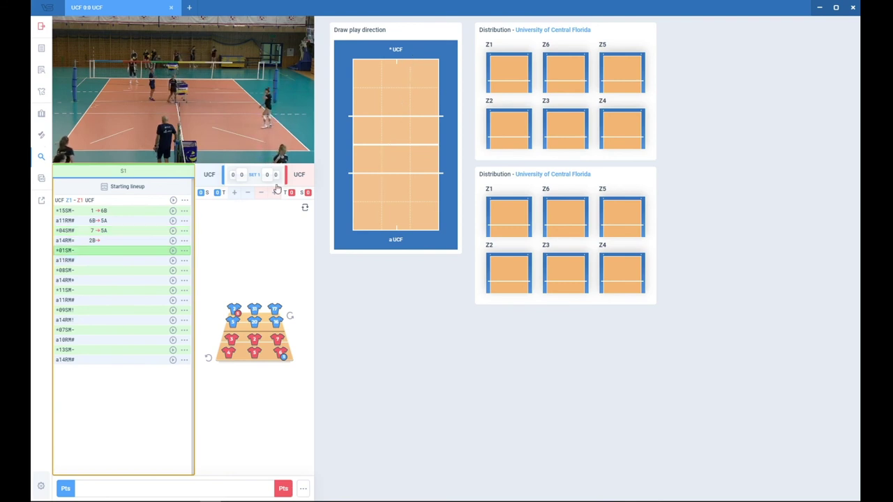
left_click_drag(358, 59, 424, 217)
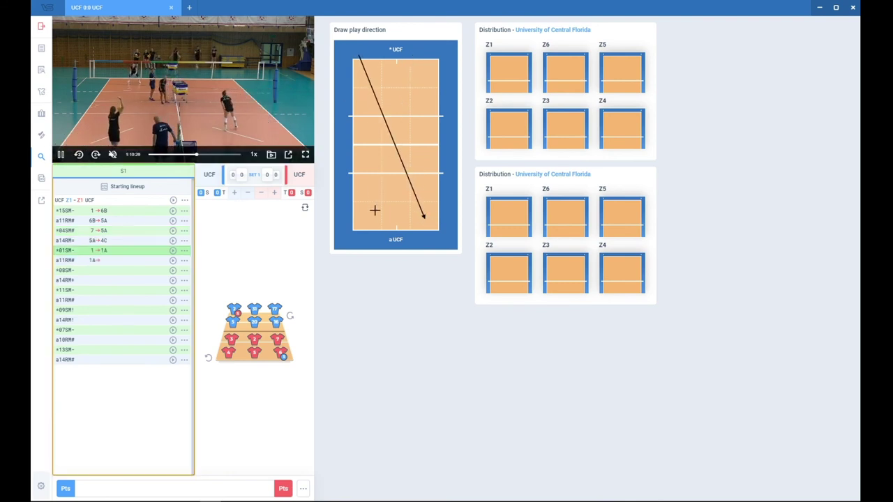
left_click(177, 89)
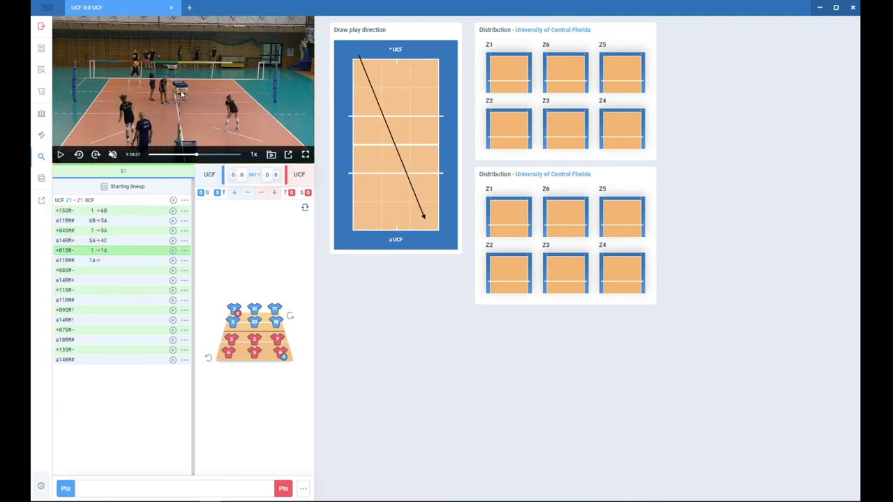